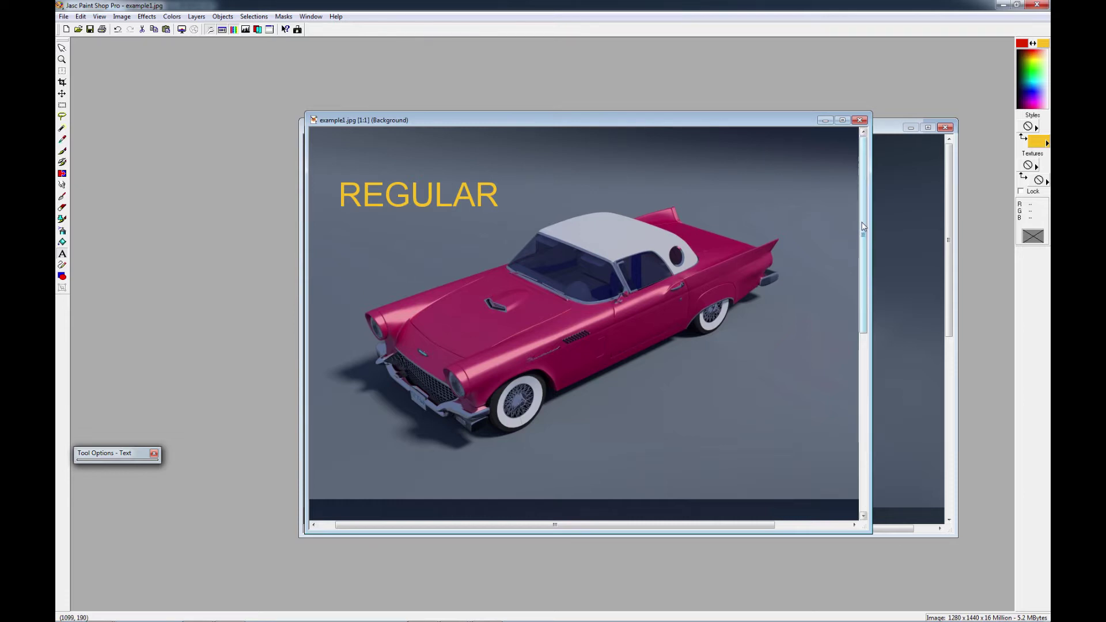
Compare the REGULAR and DELUXE renders of the car in example1.jpg and the truck in example2.jpg
left_click_drag(862, 227, 852, 409)
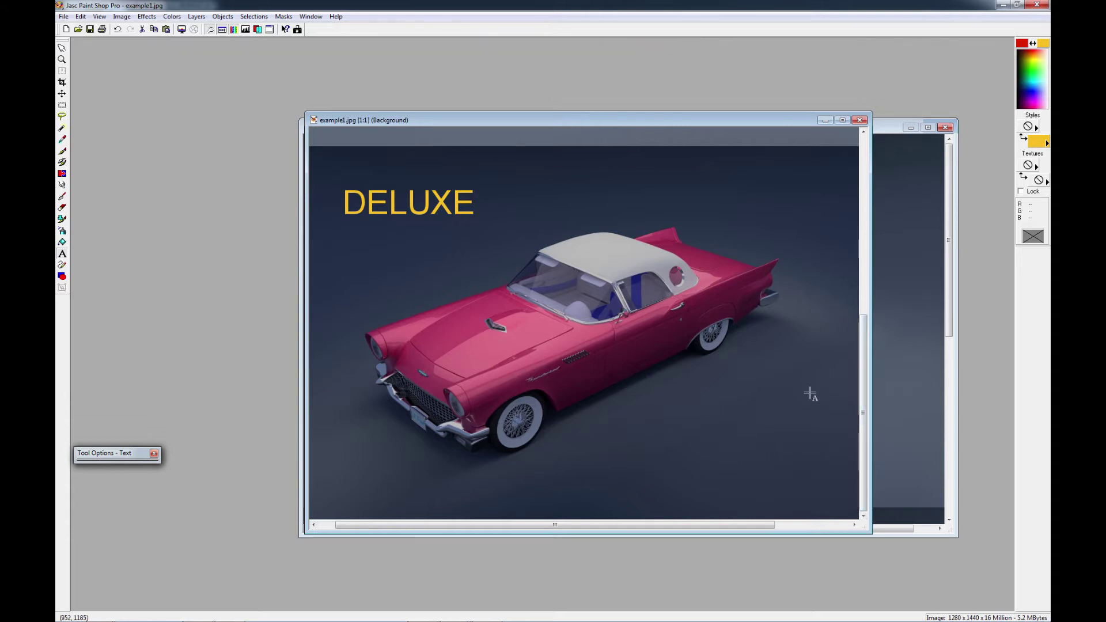
left_click_drag(862, 403, 885, 129)
left_click(885, 130)
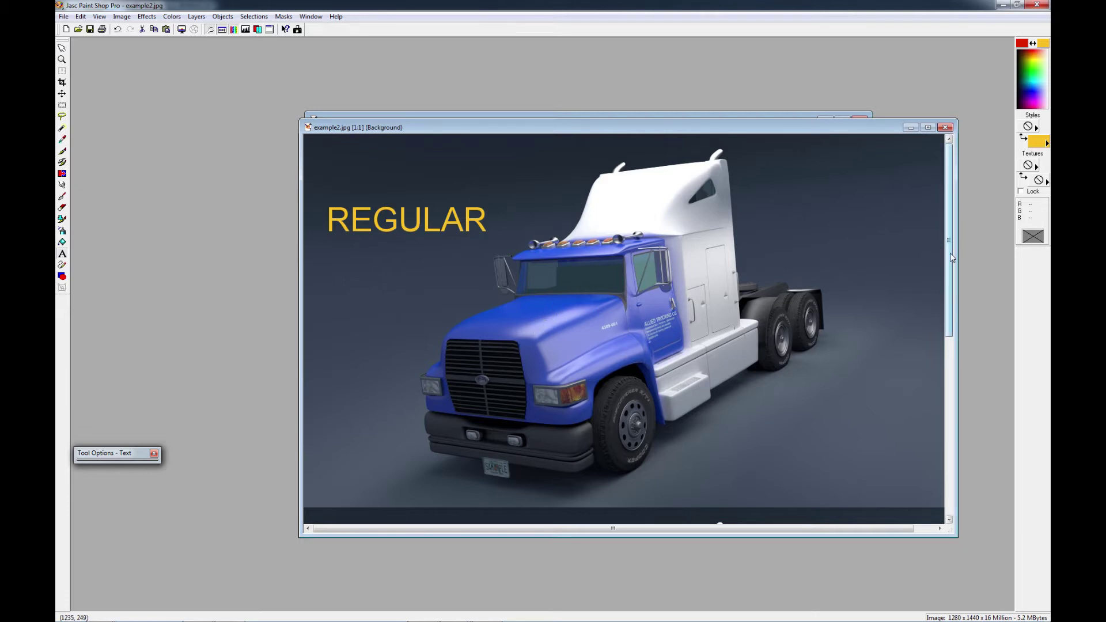
left_click_drag(951, 257, 961, 449)
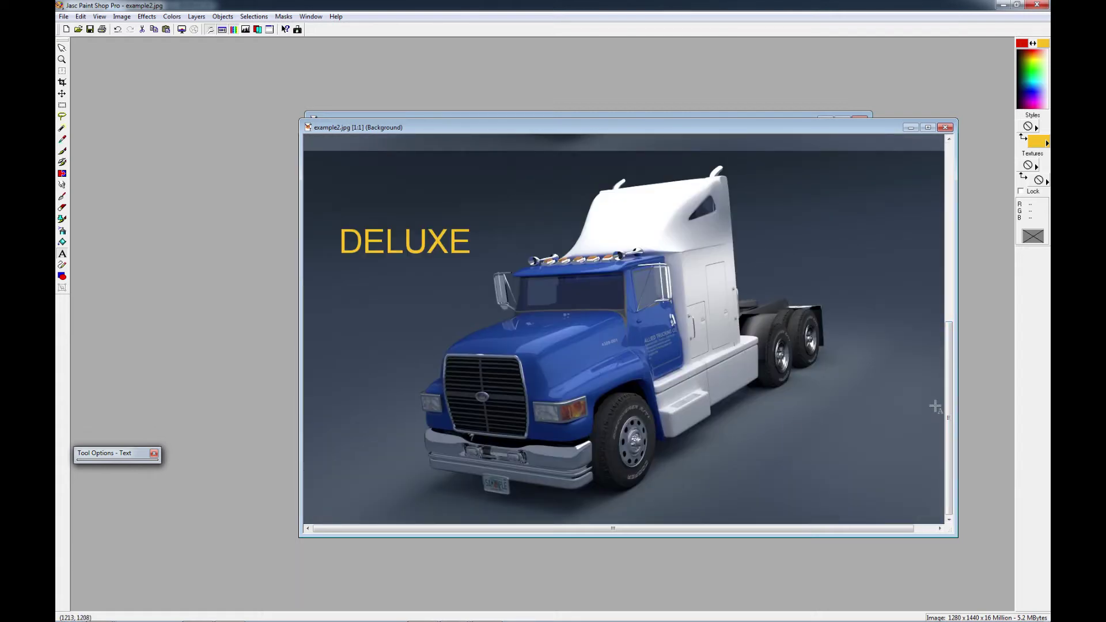
left_click_drag(952, 403, 916, 390)
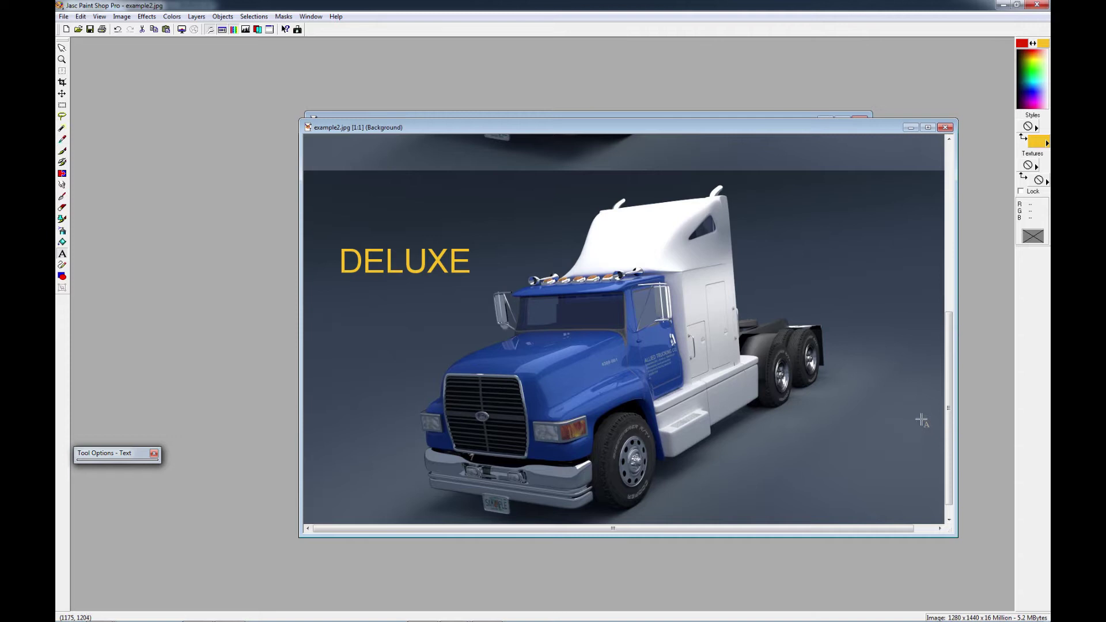
left_click_drag(948, 423, 941, 292)
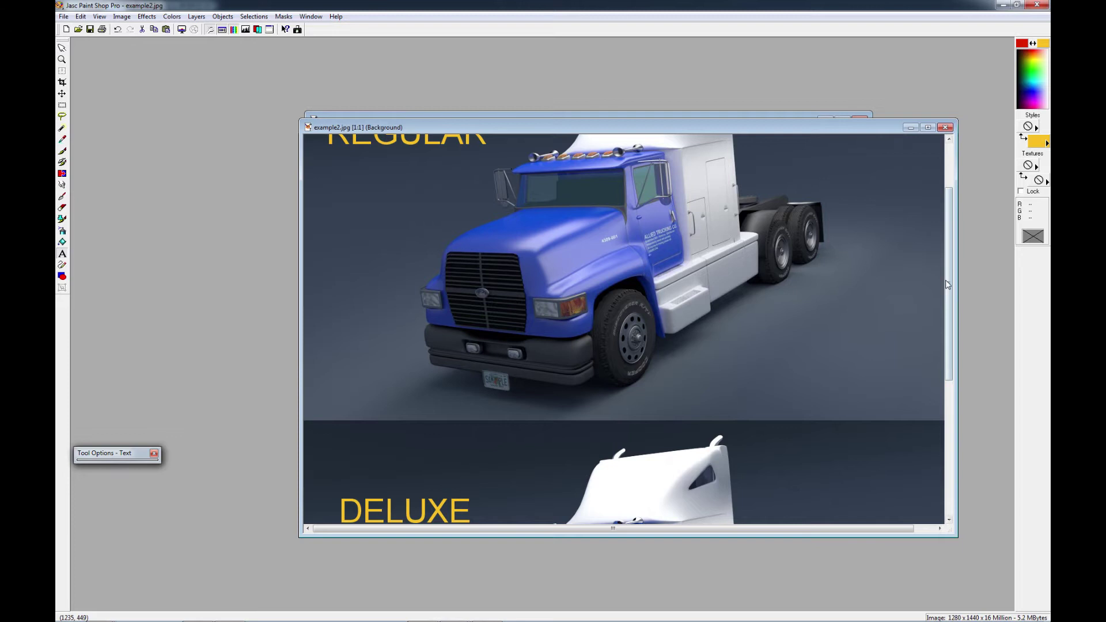
left_click_drag(951, 285, 968, 427)
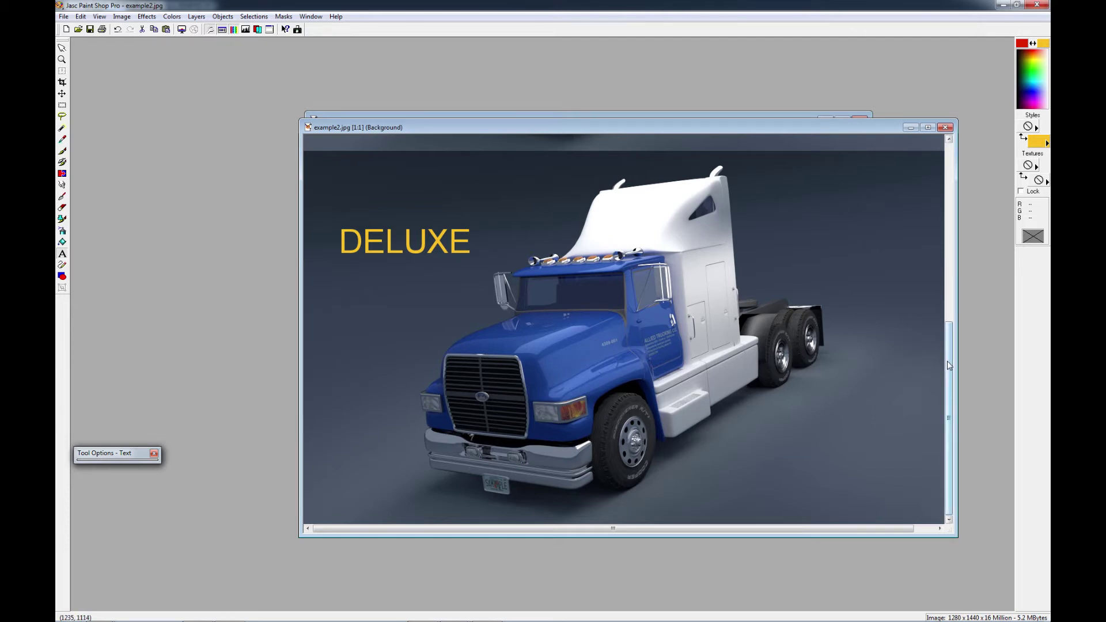
left_click_drag(948, 366, 946, 204)
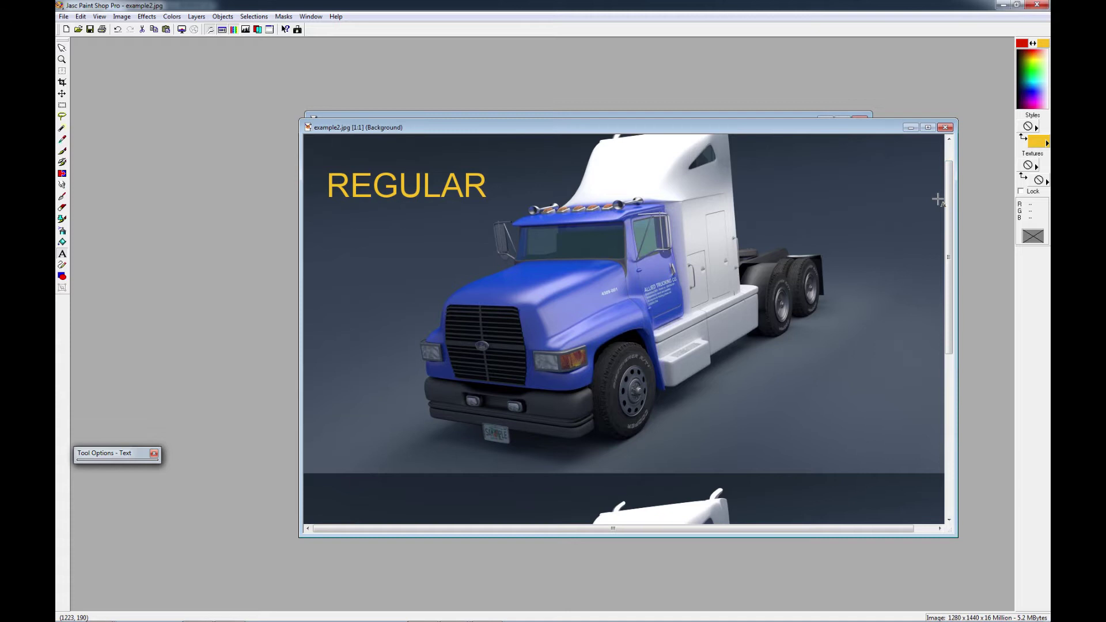
left_click_drag(952, 216, 955, 365)
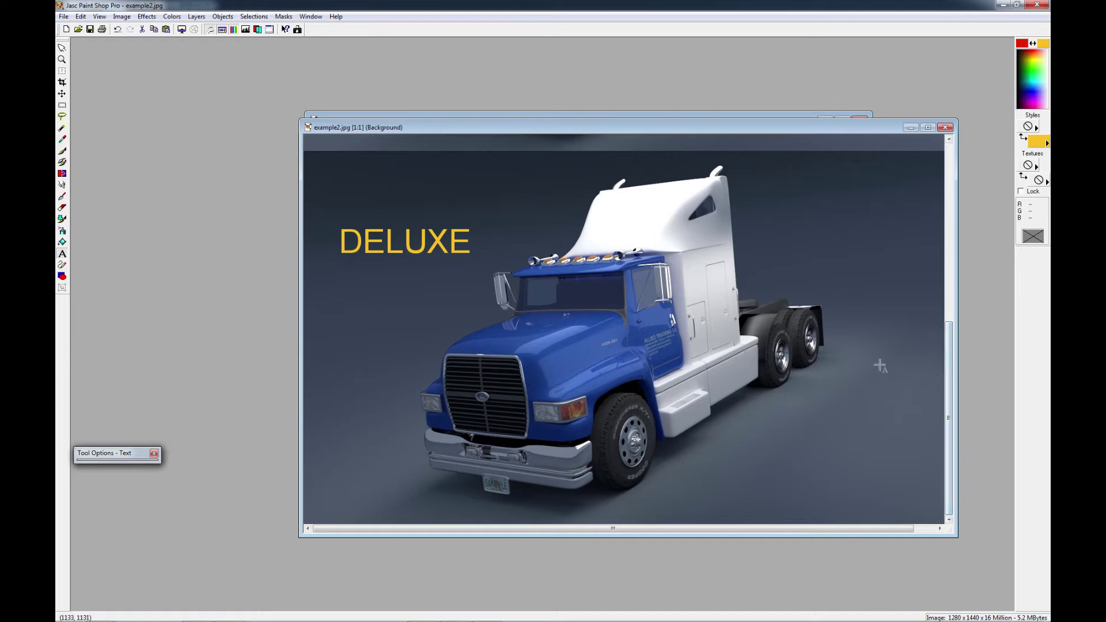
Switch to Blender, select the car's front body object and show the settings of its body material
mouse_move(69, 612)
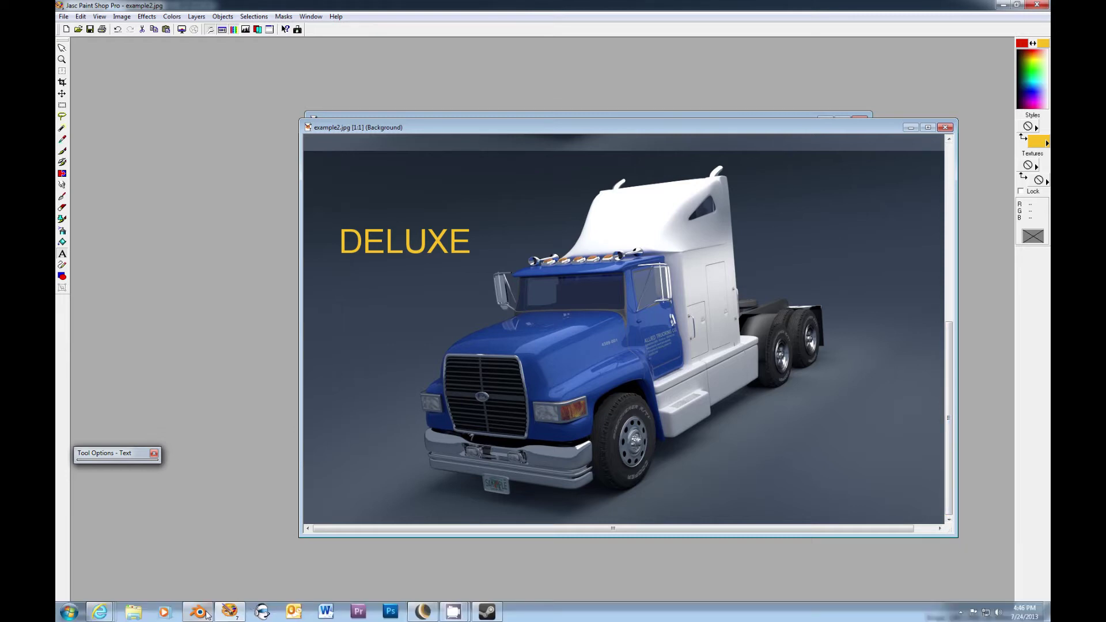
left_click(1003, 6)
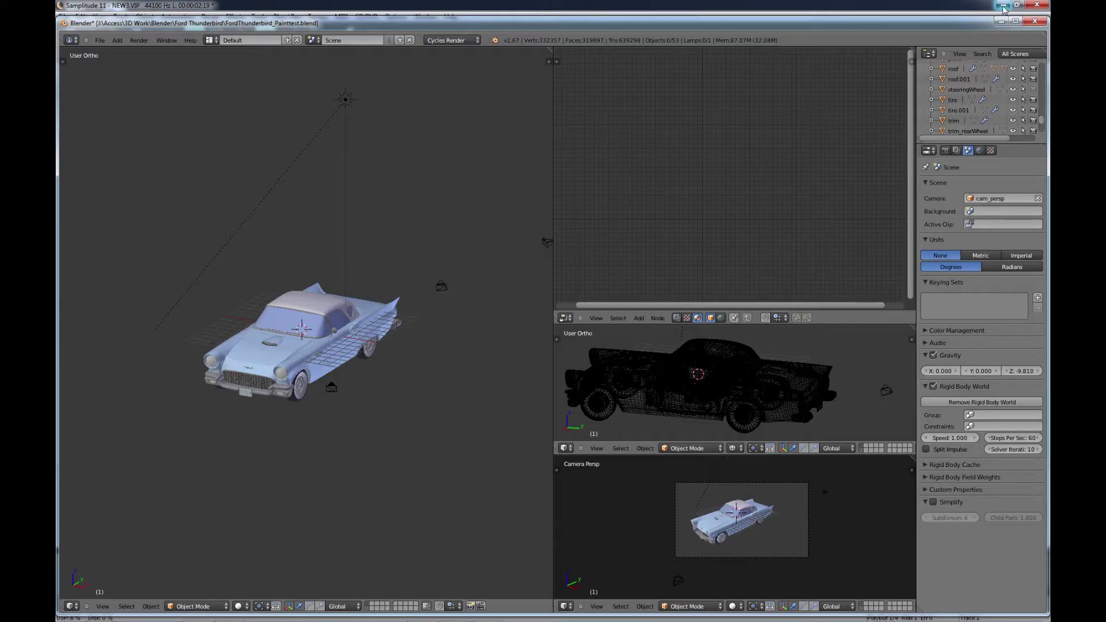
scroll(354, 382, "up", 6)
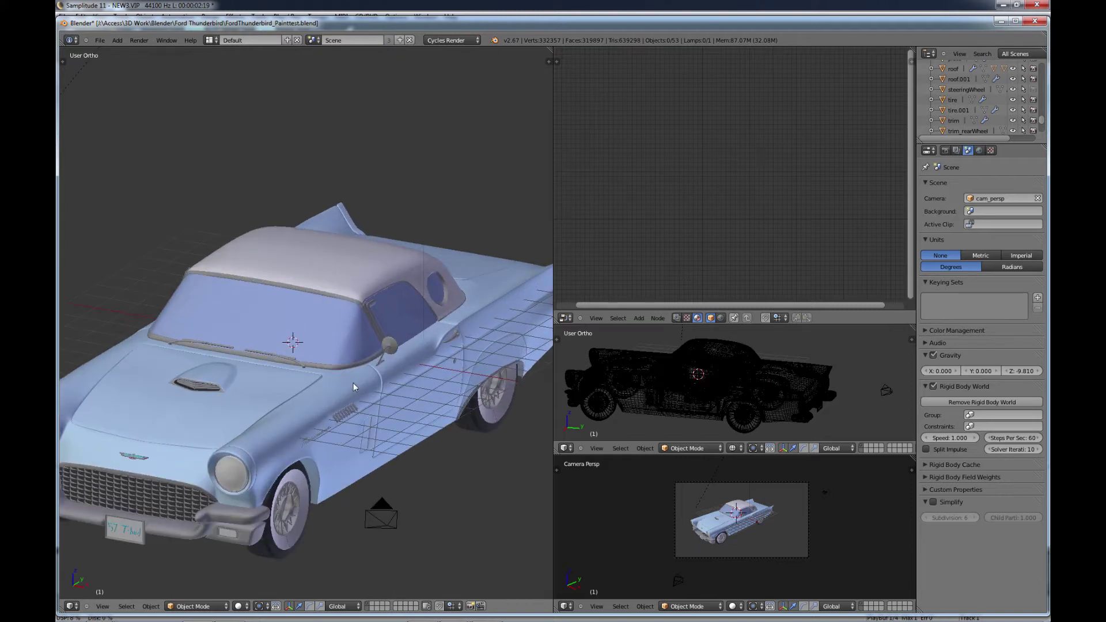
scroll(344, 393, "down", 3)
middle_click_drag(326, 421, 337, 349)
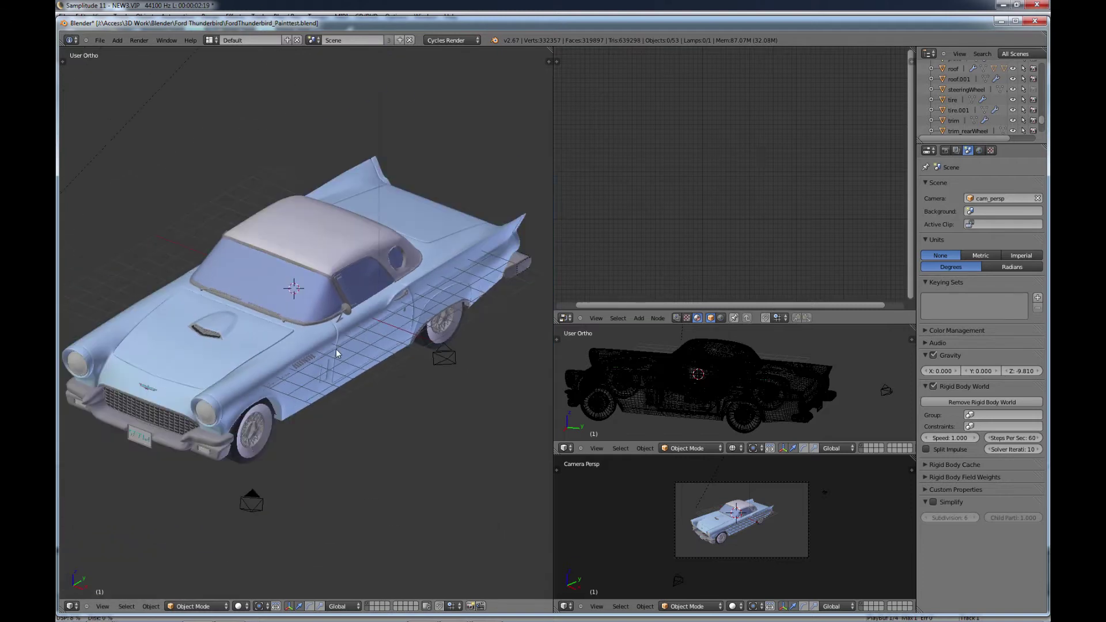
right_click(280, 353)
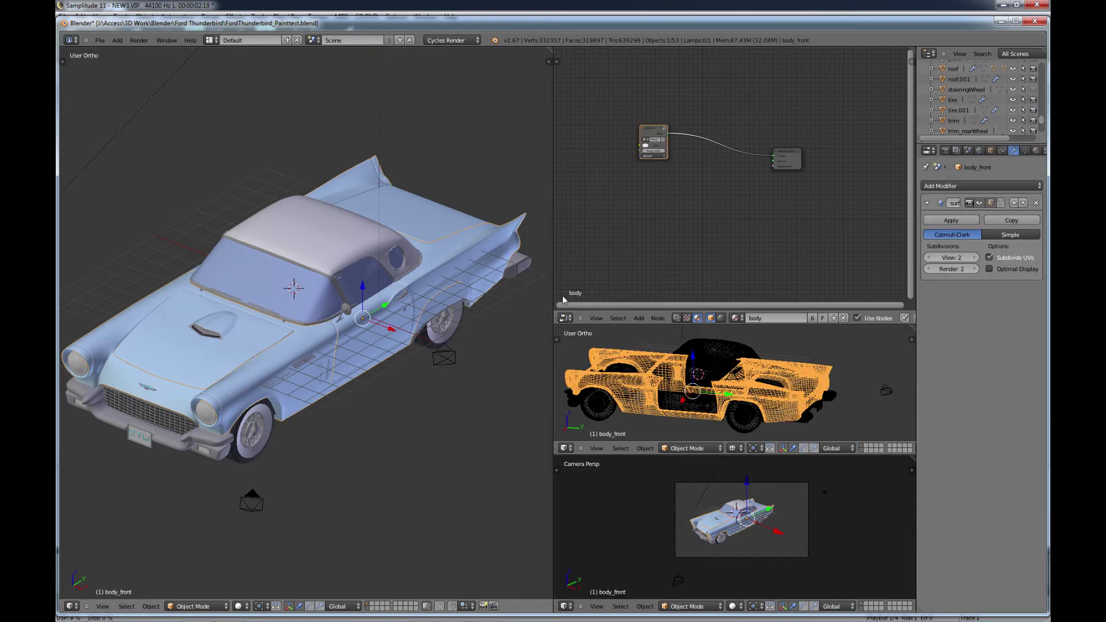
left_click(1037, 150)
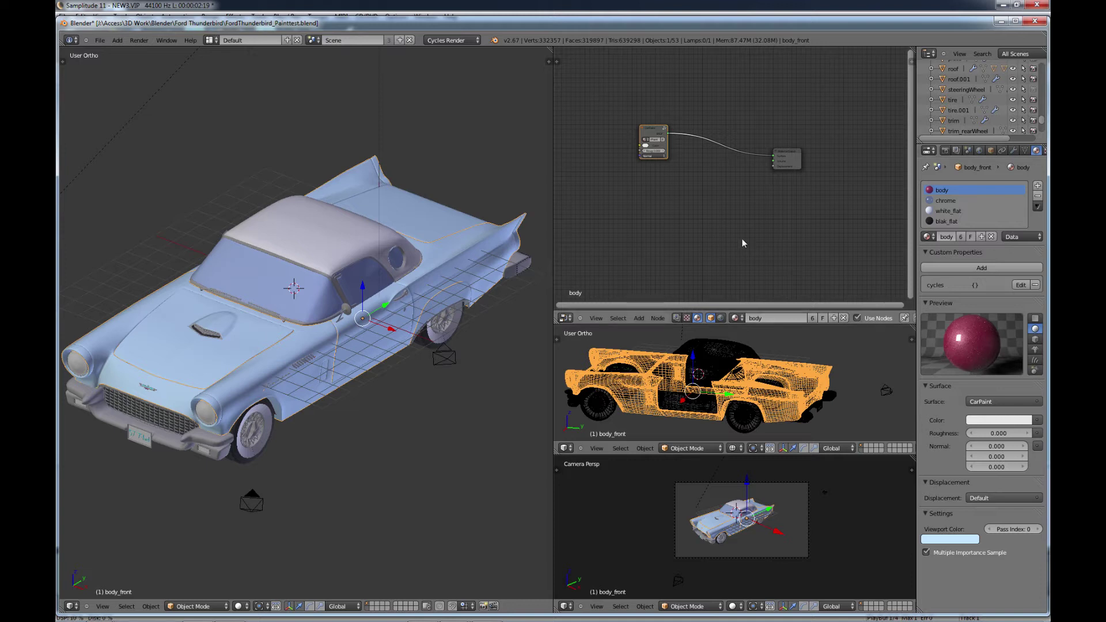
Open the CarPaint node group of the body material and examine its shader nodes in a maximized node editor
scroll(651, 184, "up", 2)
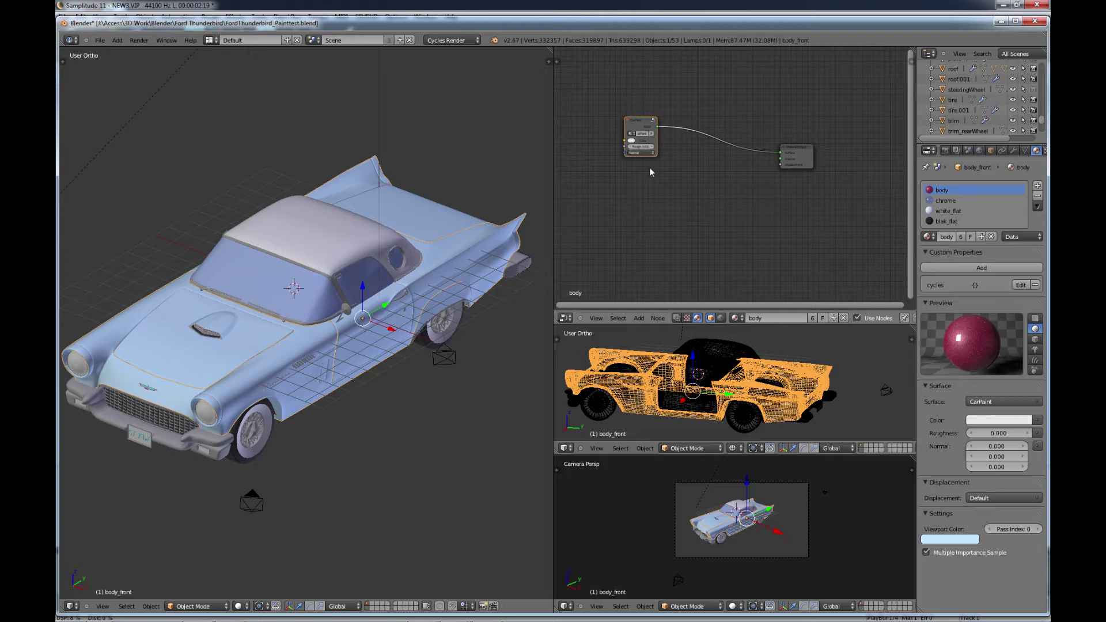
middle_click_drag(648, 167, 685, 216)
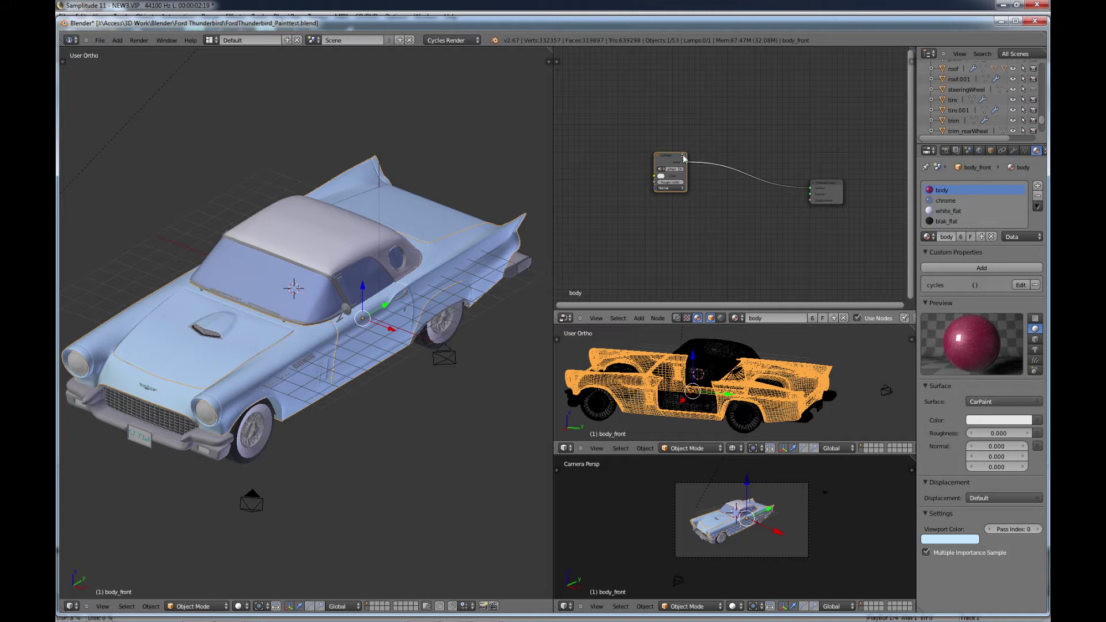
left_click(683, 154)
scroll(695, 180, "down", 1)
key("ctrl+Up")
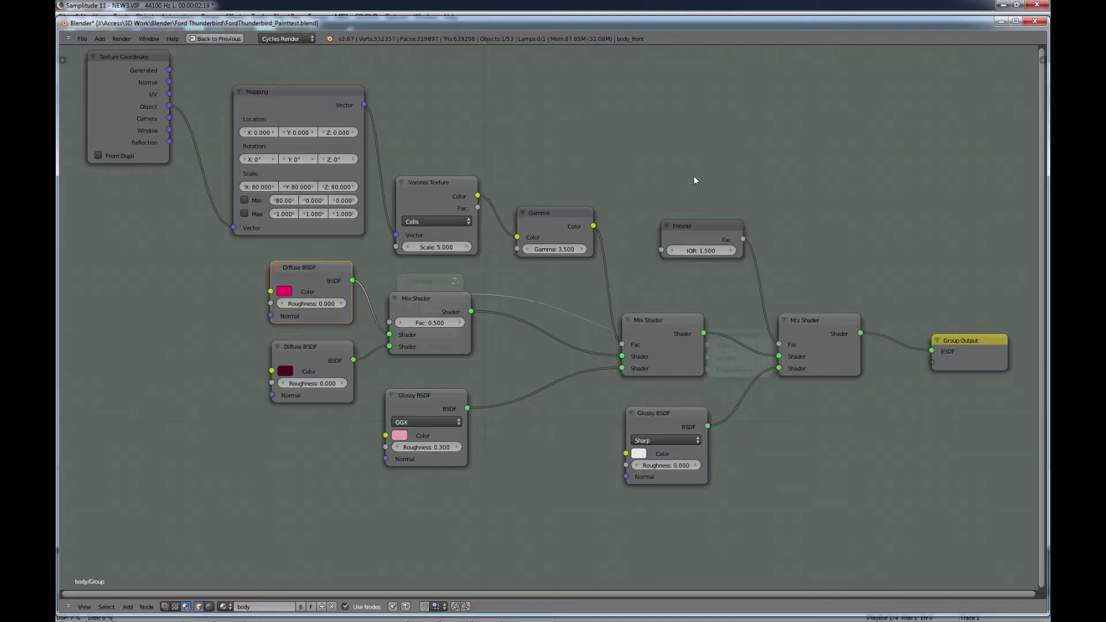
scroll(537, 270, "down", 2)
scroll(539, 267, "up", 2)
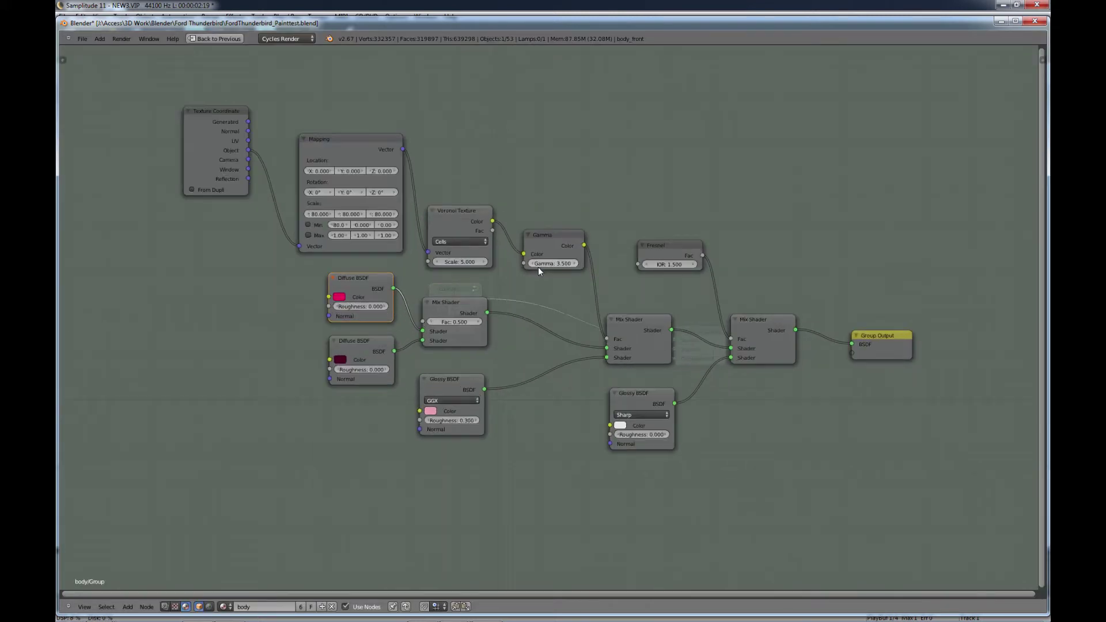
middle_click_drag(539, 279, 543, 300)
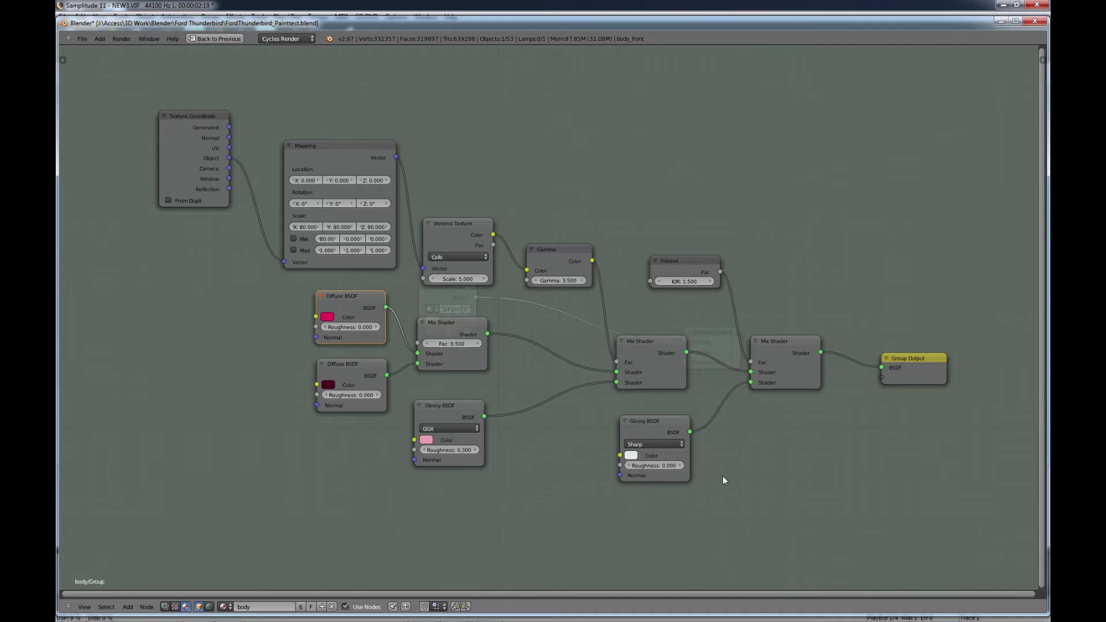
key("ctrl+Up")
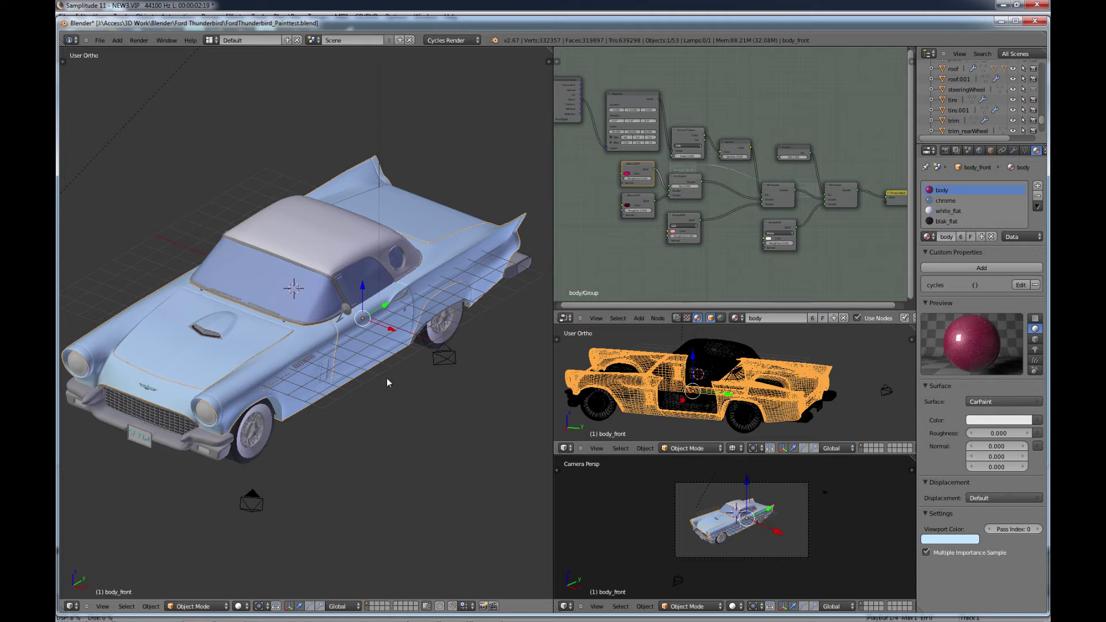
Select the sun lamp above the car to inspect its settings, and look over the scene around the car
scroll(385, 380, "down", 3)
middle_click_drag(389, 395, 354, 253)
right_click(329, 107)
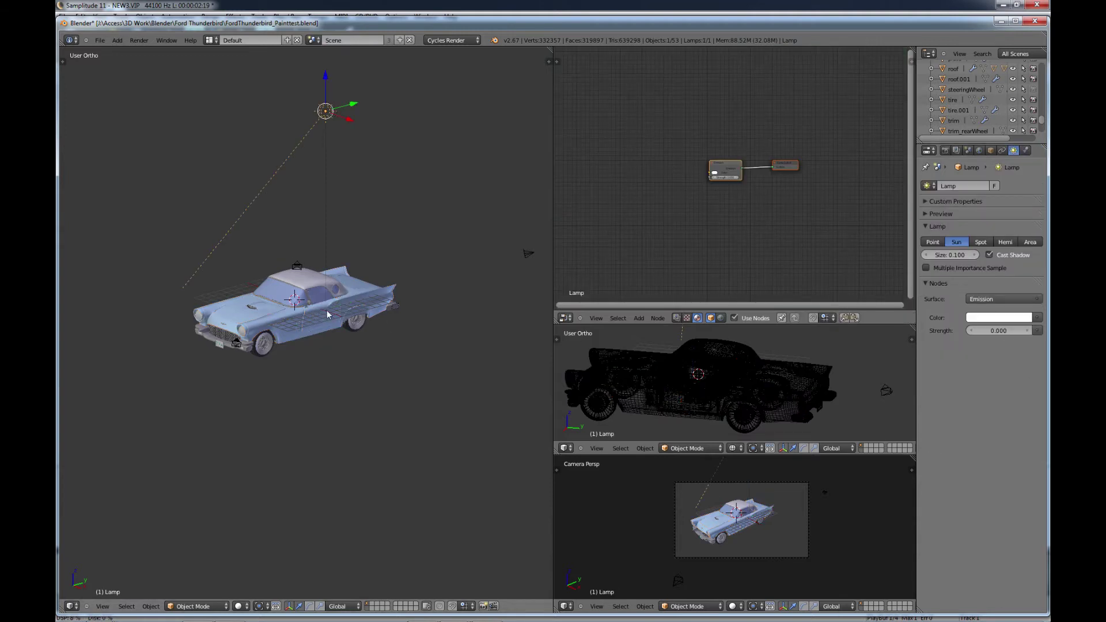
mouse_move(337, 340)
middle_mouse_down()
mouse_move(348, 358)
mouse_move(354, 341)
mouse_move(367, 343)
mouse_move(347, 347)
middle_mouse_up()
scroll(347, 356, "up", 3)
scroll(349, 357, "up", 2)
scroll(347, 355, "down", 2)
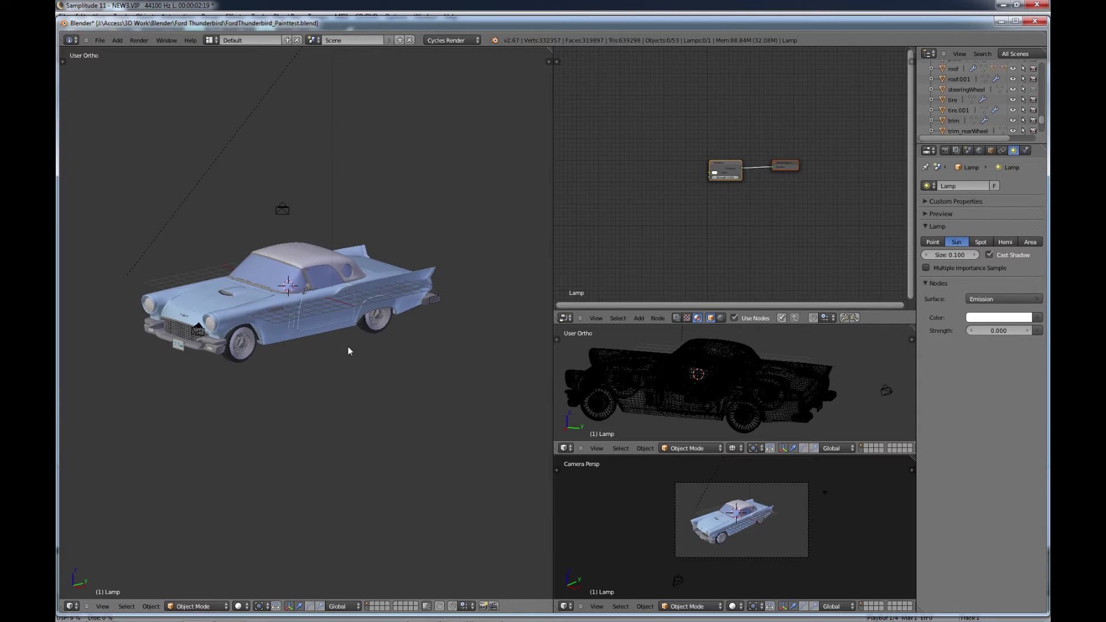
Add a plane, scale it up well beyond the car's footprint and lower it about 3.7 units along Z to the tires
key("shift+a")
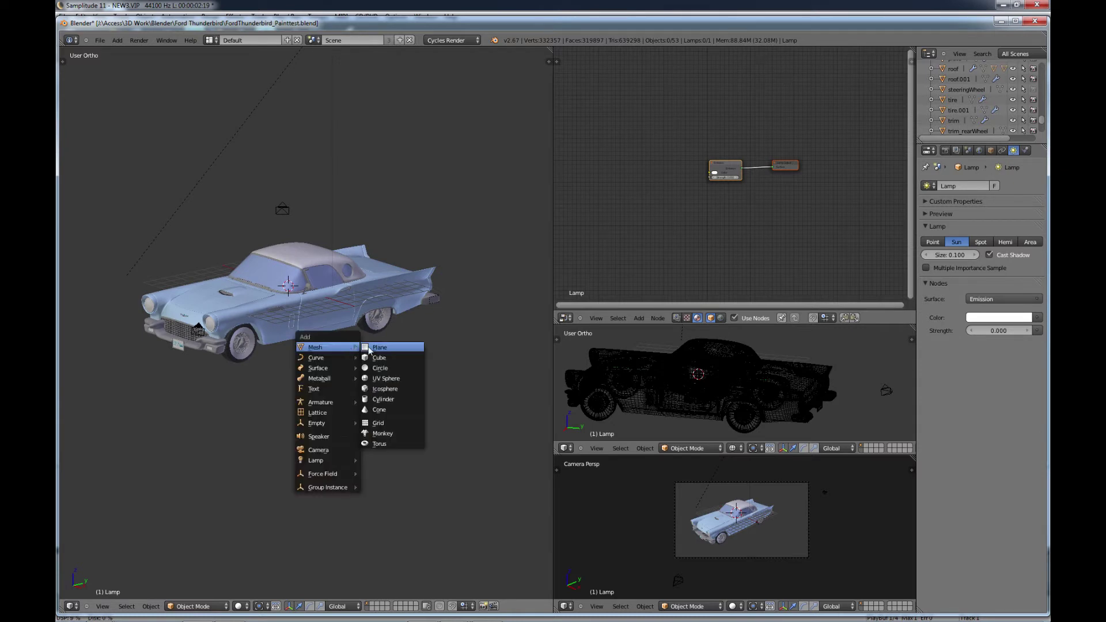
left_click(368, 347)
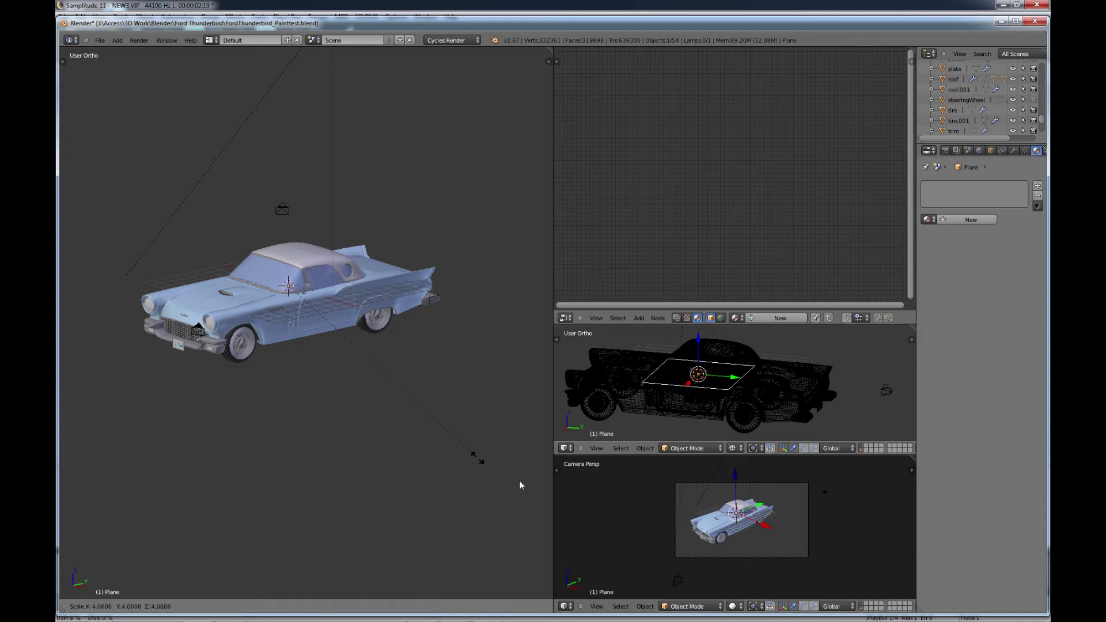
key("s")
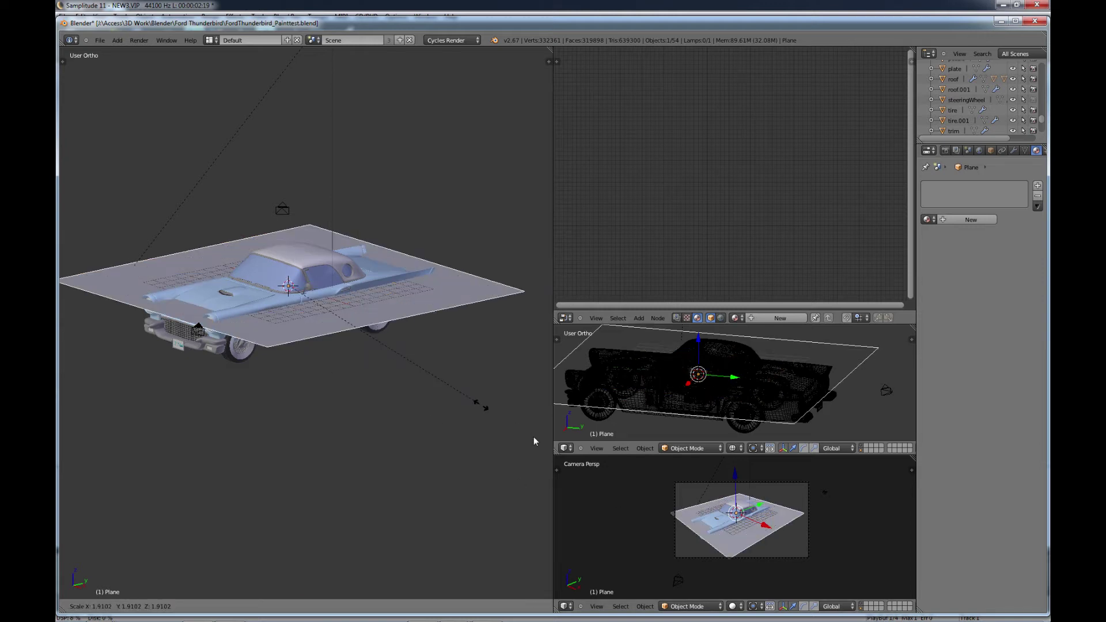
left_click(551, 457)
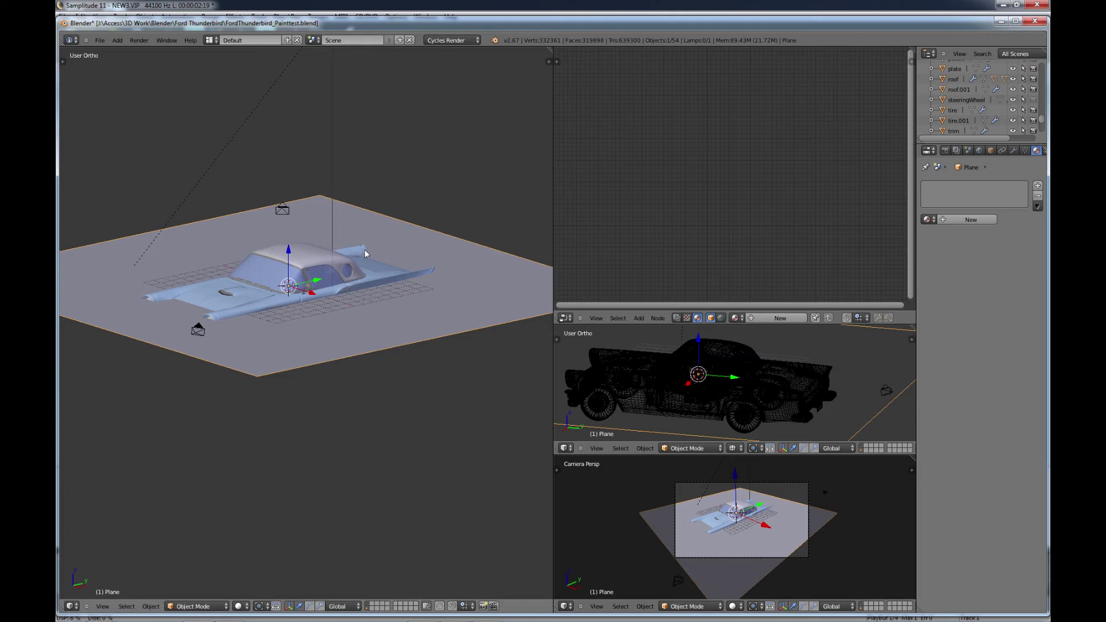
key("g")
key("z")
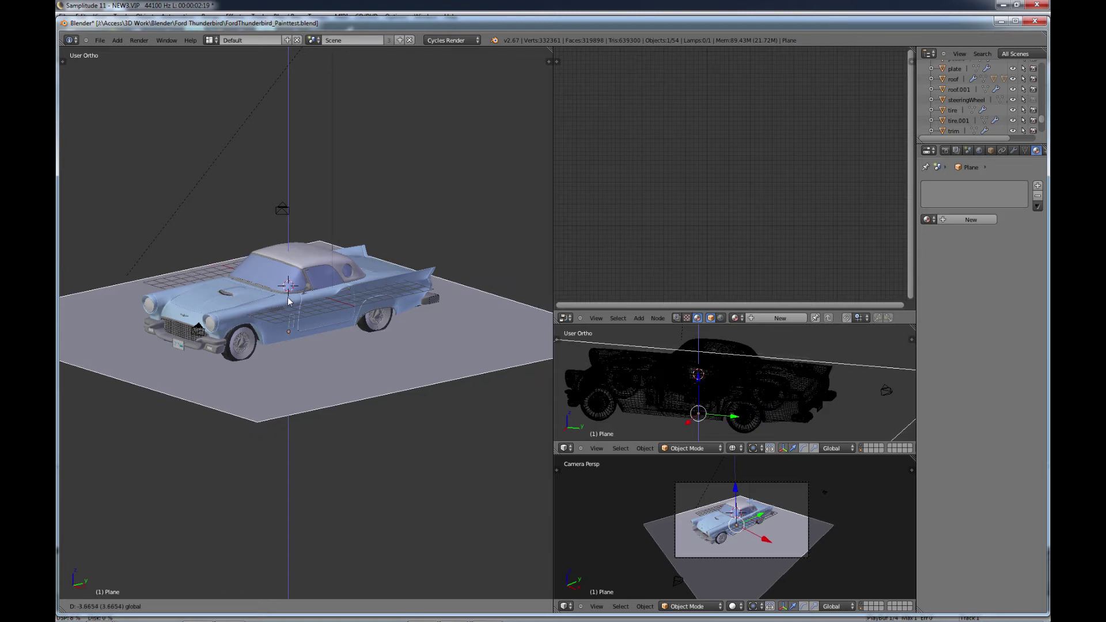
left_click(307, 304)
In side view, extrude the plane's edge behind the car diagonally backward and upward by about 5 units
mouse_move(411, 357)
middle_mouse_down()
mouse_move(405, 364)
mouse_move(403, 345)
middle_mouse_up()
key("Tab")
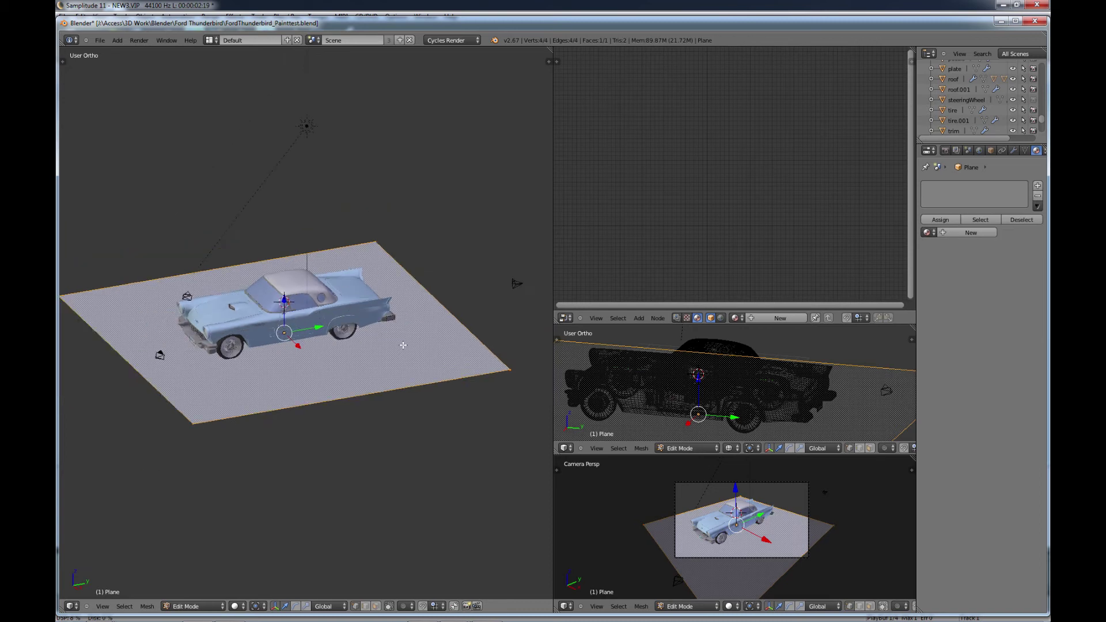
right_click(380, 240)
right_click(513, 371, "shift")
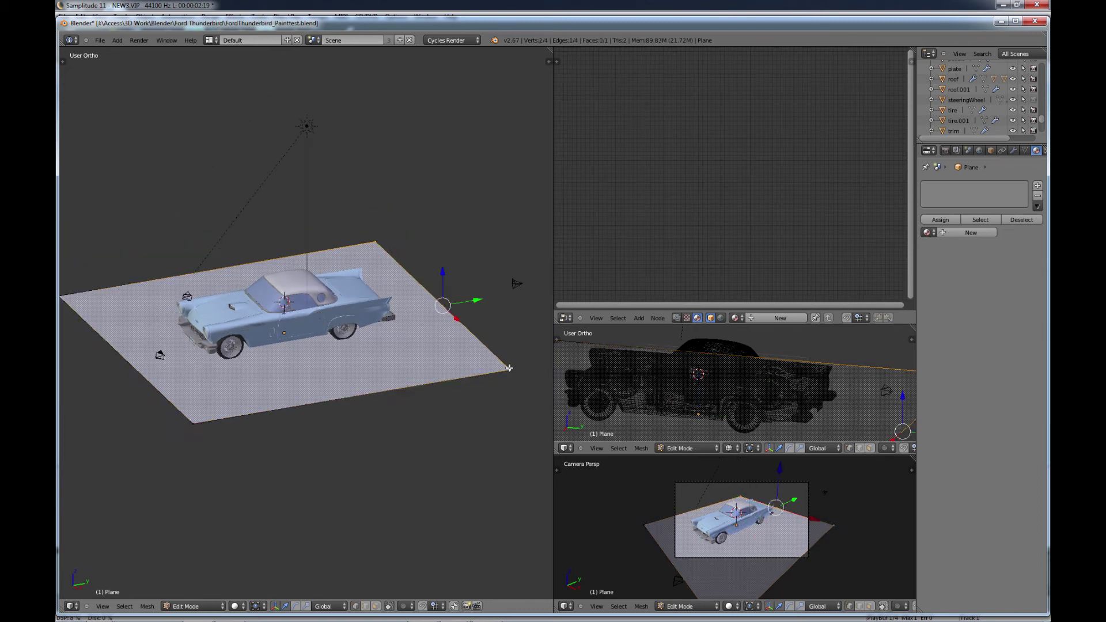
key("KP_3")
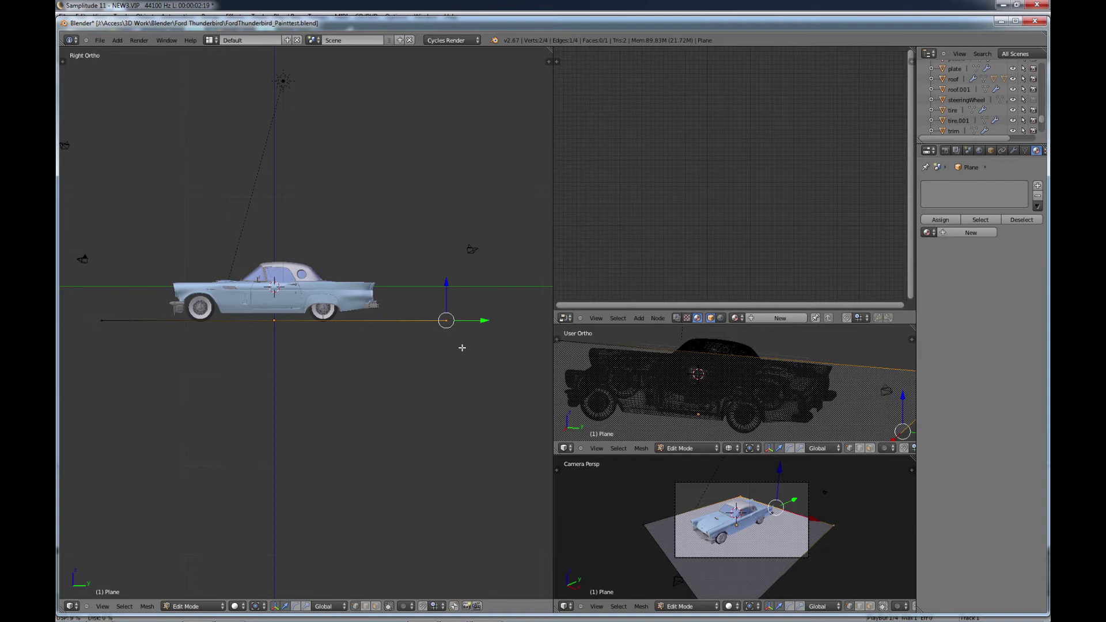
scroll(462, 345, "down", 2)
middle_click_drag(424, 350, 345, 291, "shift")
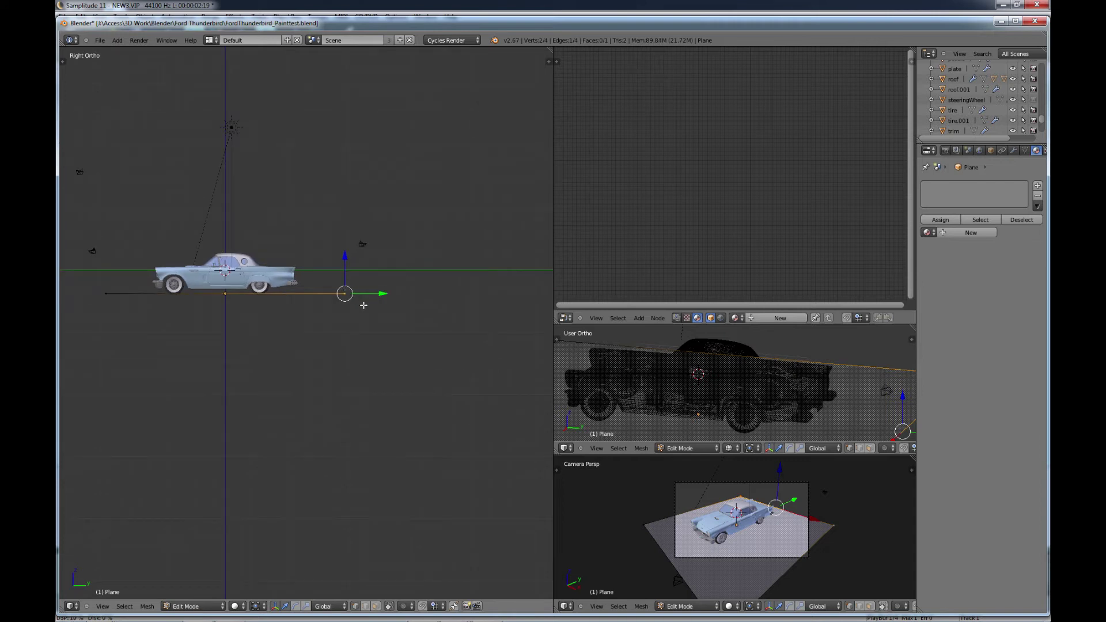
key("e")
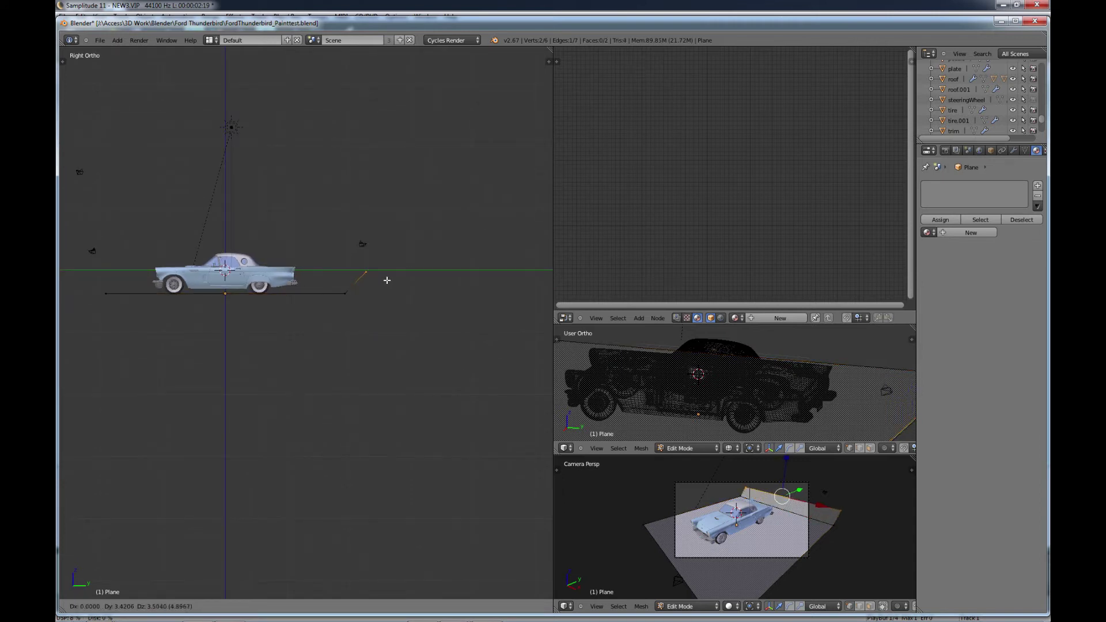
left_click(394, 268)
Extrude the rear edge twice more, each time steeper, to form a curved backdrop, and return to Object Mode
key("e")
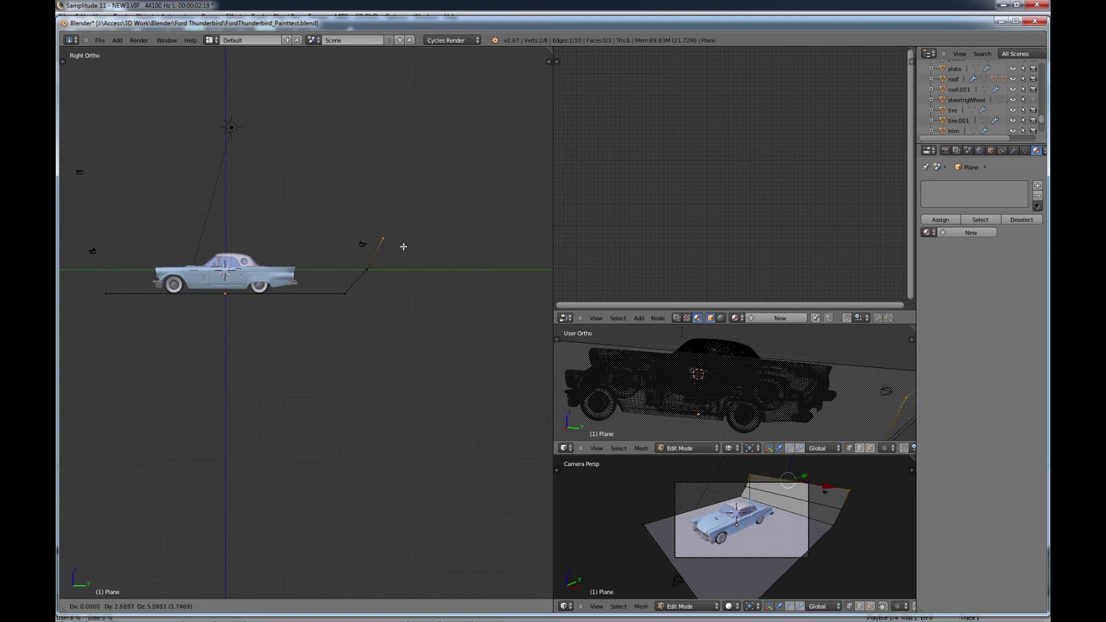
left_click(406, 235)
key("e")
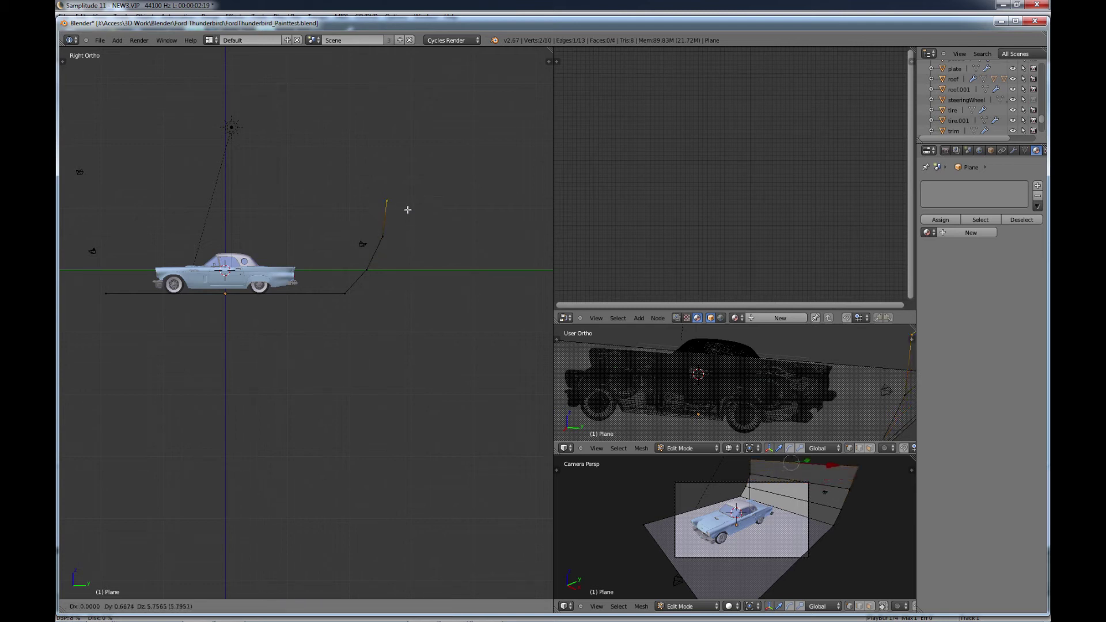
left_click(408, 199)
mouse_move(344, 286)
middle_mouse_down()
mouse_move(362, 321)
mouse_move(333, 295)
mouse_move(358, 353)
middle_mouse_up()
key("Tab")
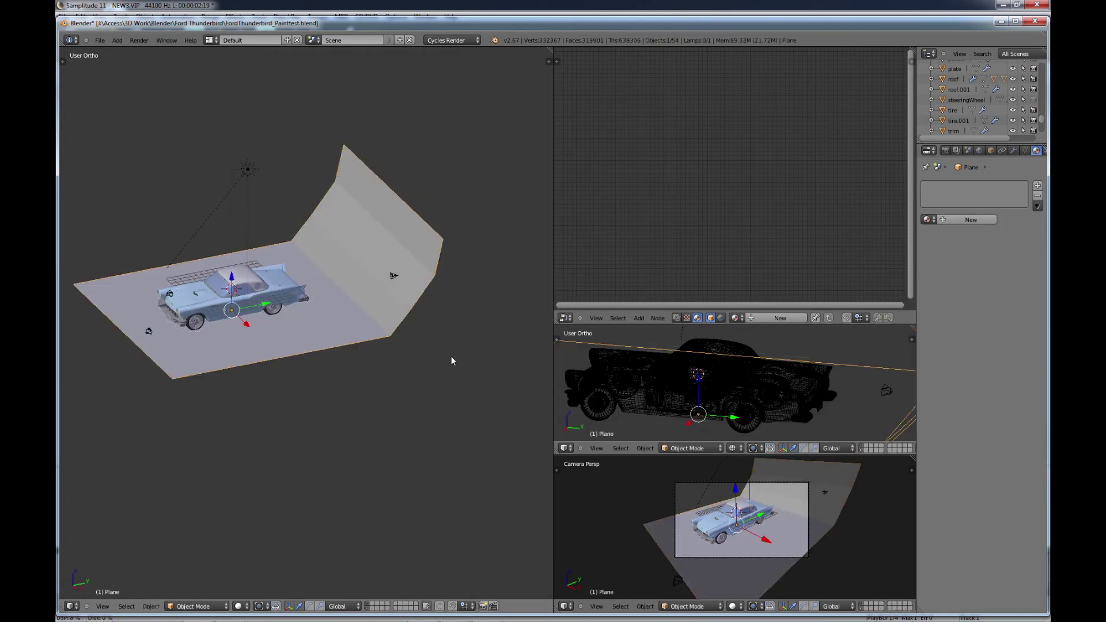
Add a Subdivision Surface modifier to the backdrop plane and set its shading to smooth
left_click(1013, 151)
left_click(949, 186)
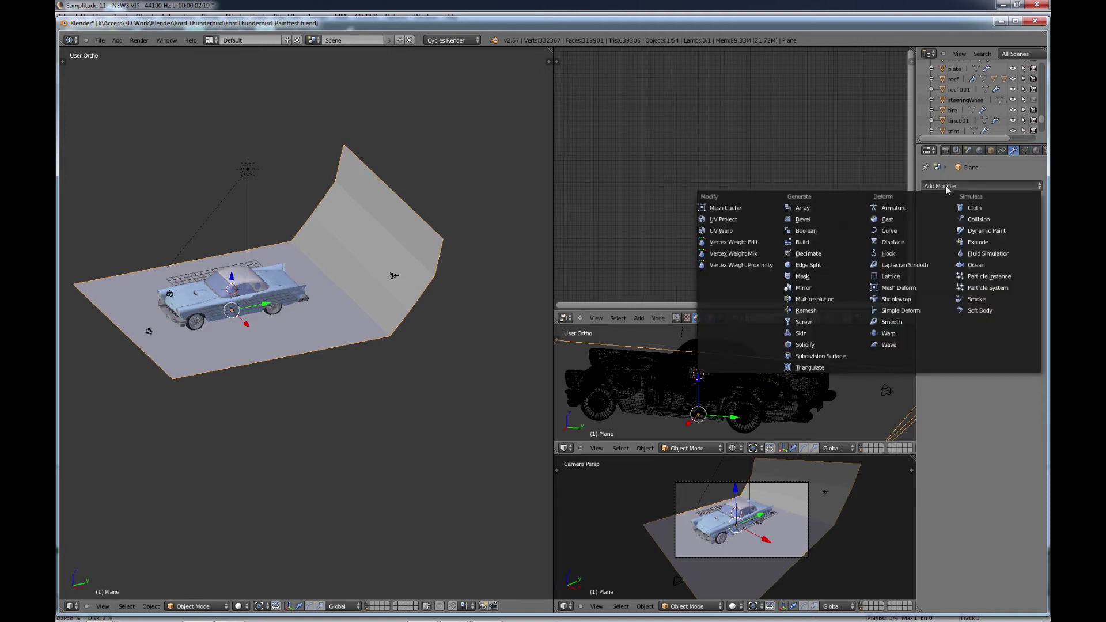
left_click(819, 357)
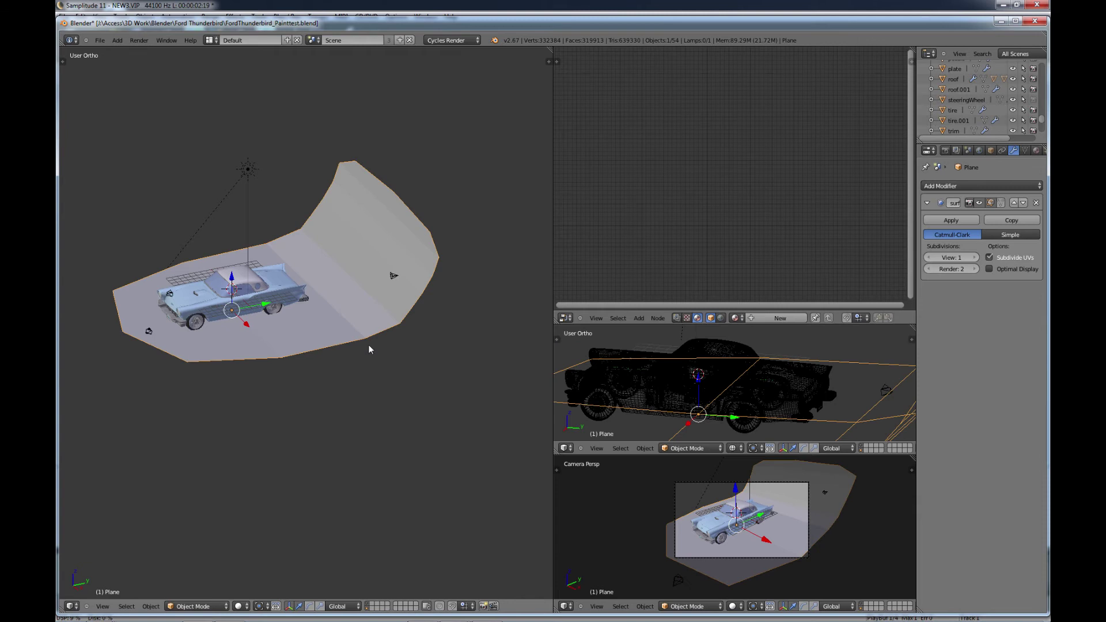
key("t")
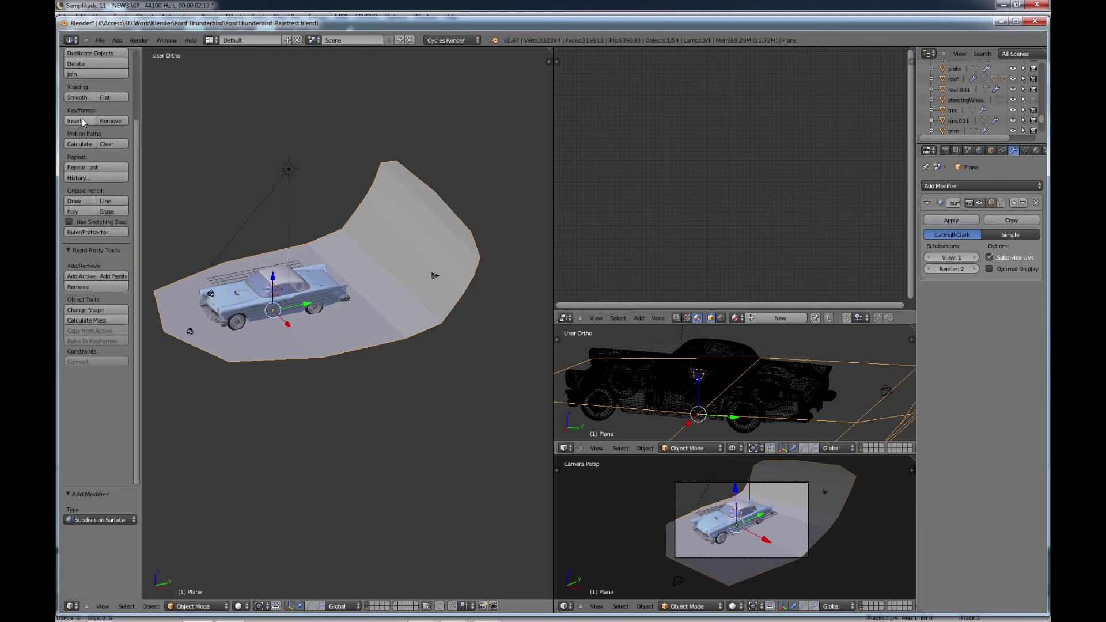
left_click(77, 97)
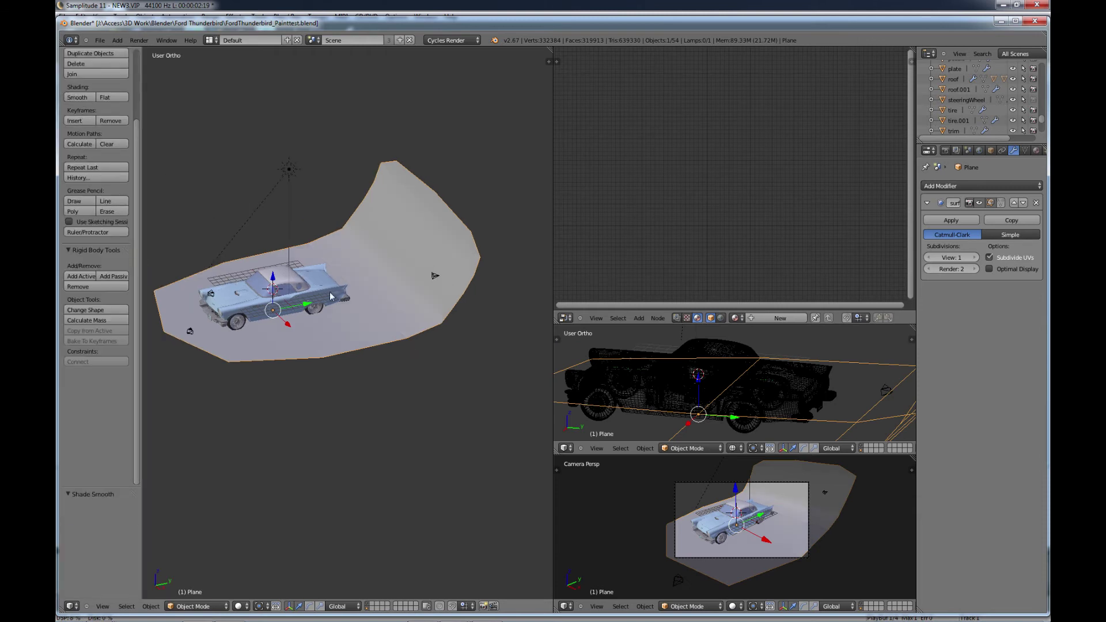
Add one loop cut close to the floor's front edge and another close to the backdrop's upper edge to sharpen the subdivided ends
key("Tab")
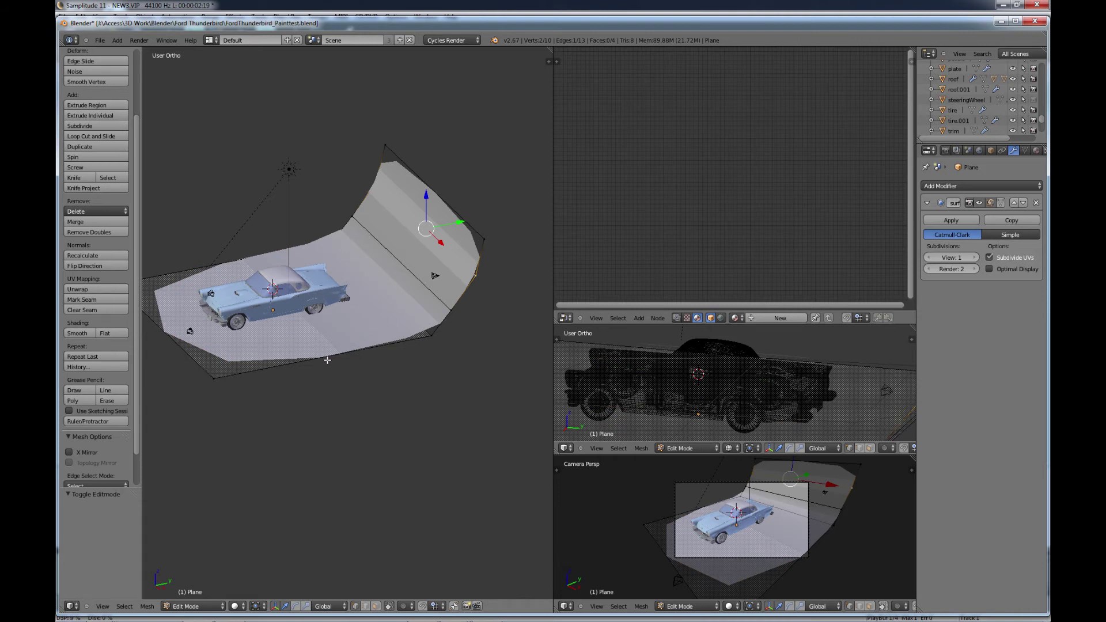
key("ctrl+r")
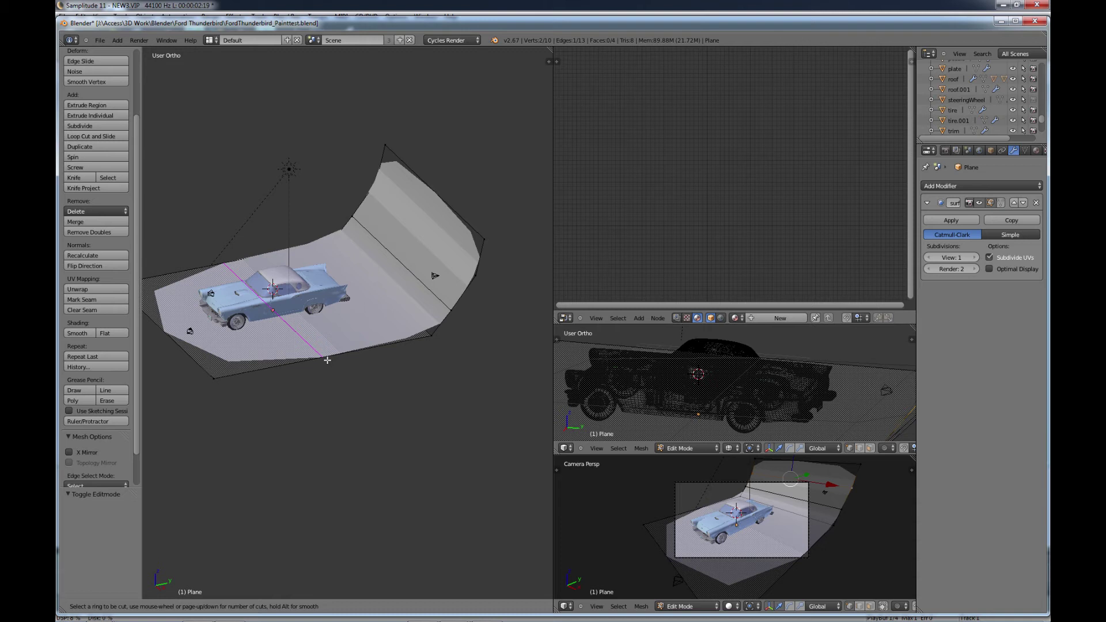
left_click(254, 375)
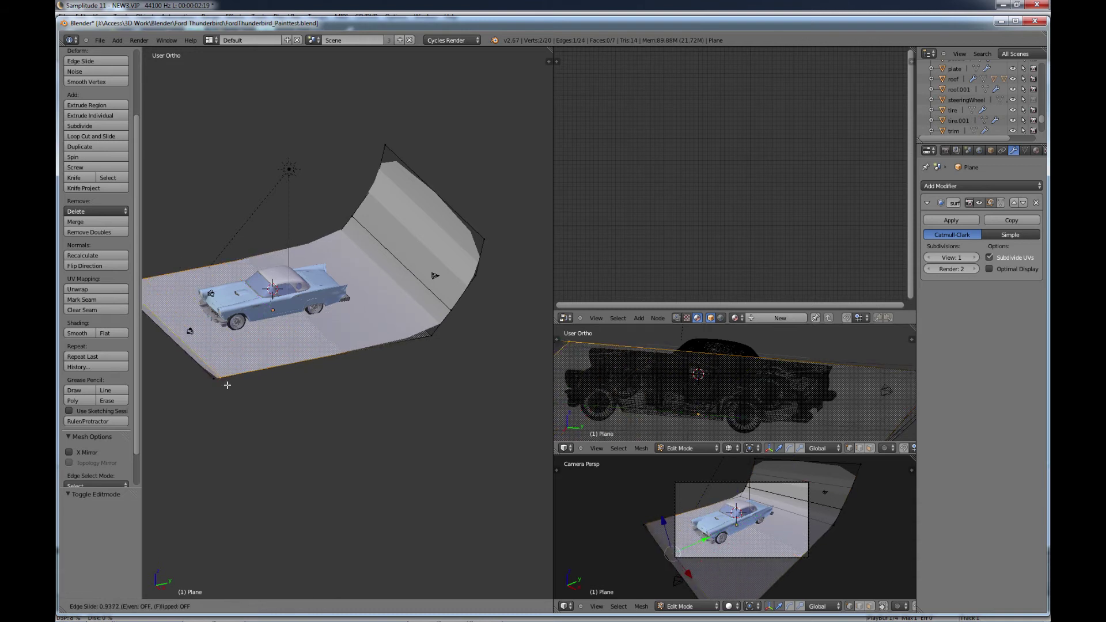
left_click(228, 384)
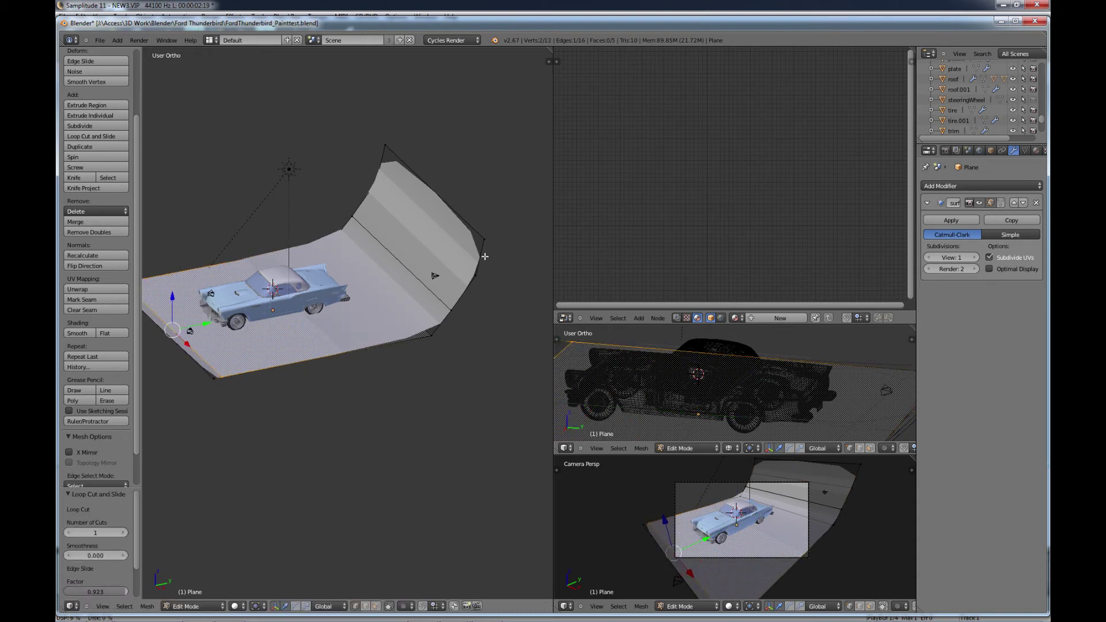
key("ctrl+r")
left_click(485, 255)
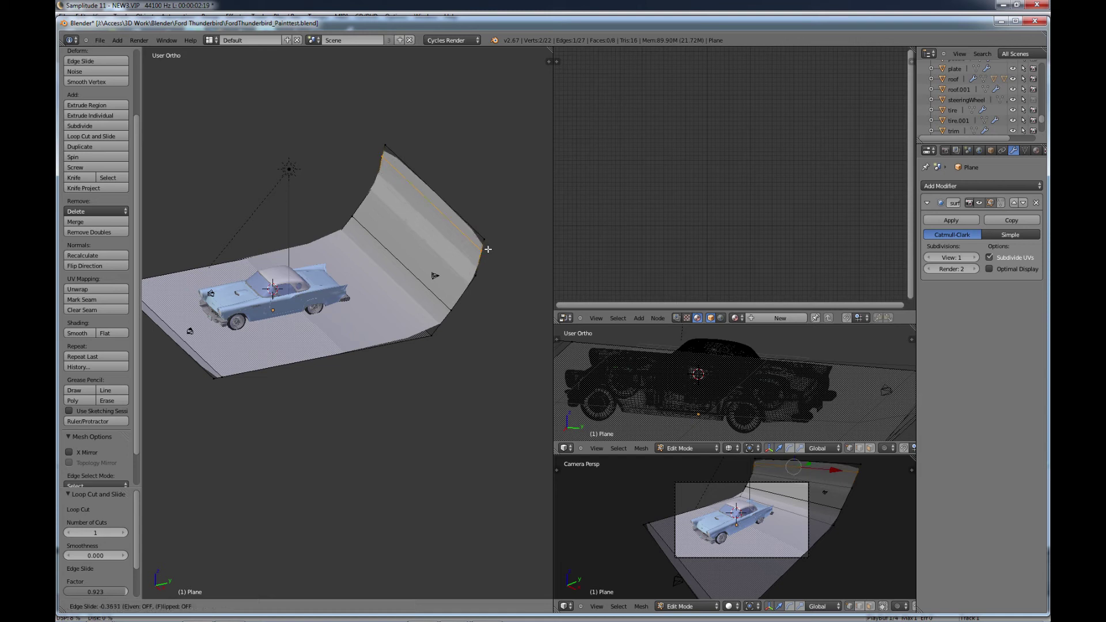
left_click(487, 249)
scroll(384, 313, "down", 3)
key("Tab")
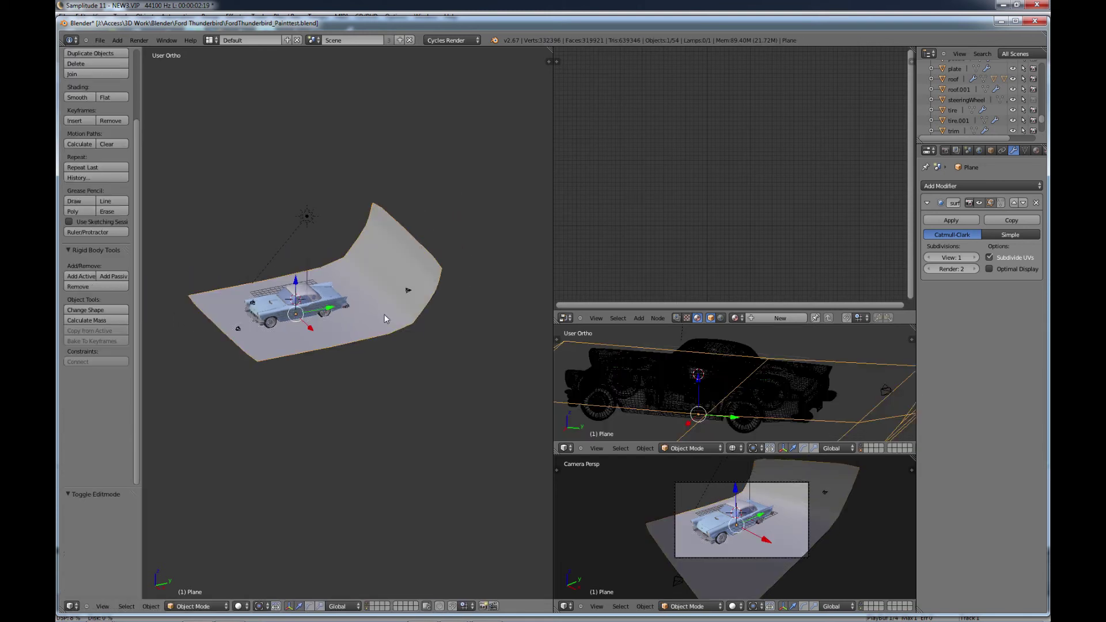
In top view, rotate the backdrop about -47° so it faces the camera, and scale it up about 1.8 times
middle_click_drag(343, 326, 351, 335)
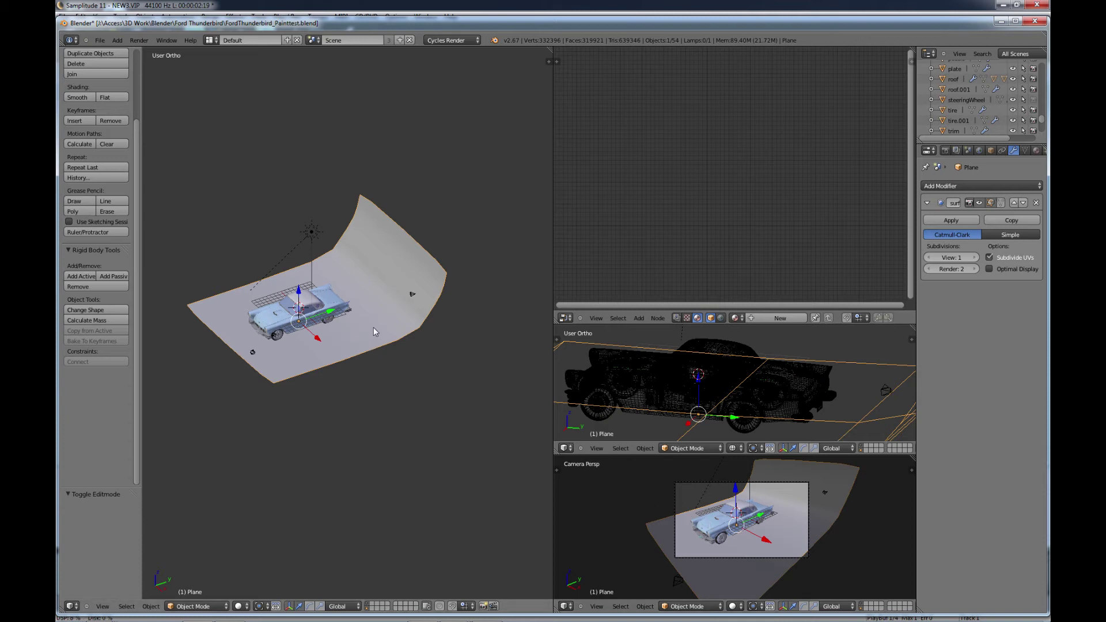
key("KP_7")
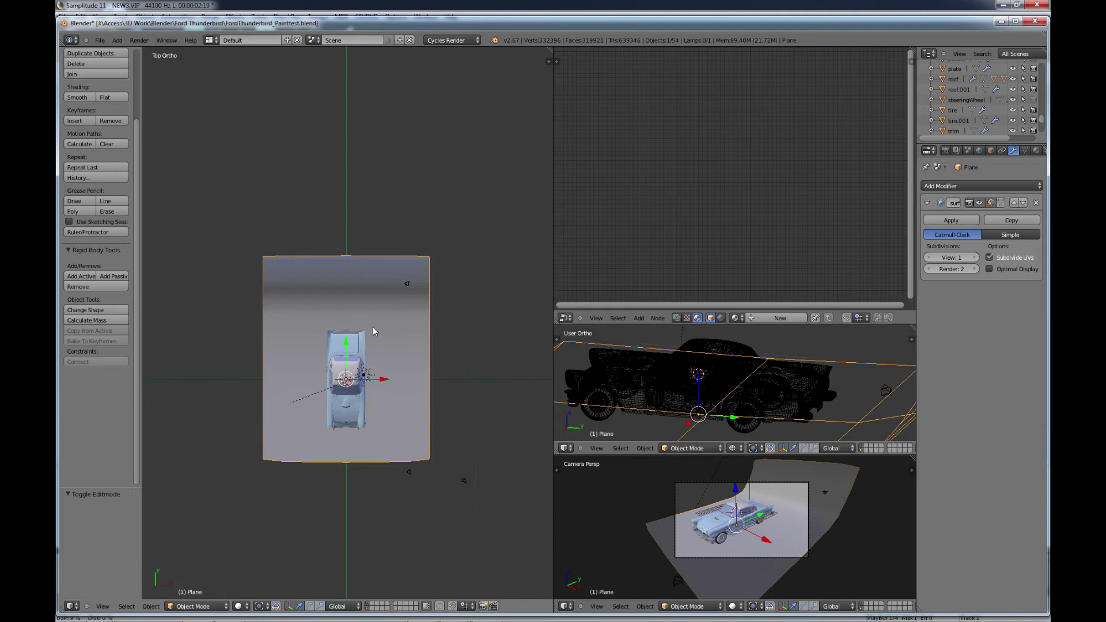
key("r")
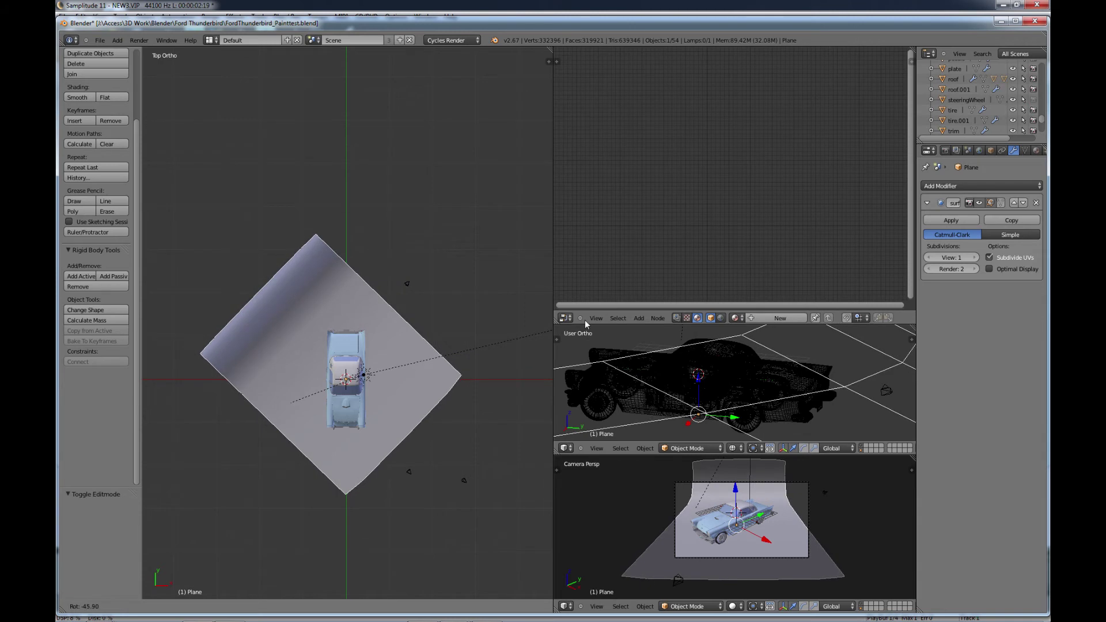
left_click(570, 315)
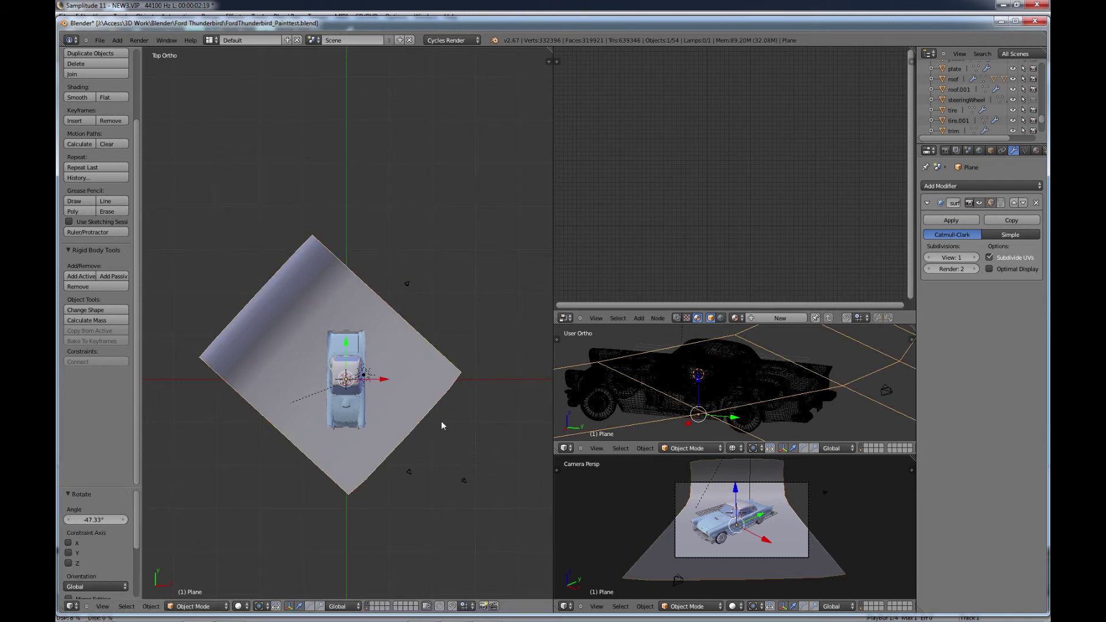
key("s")
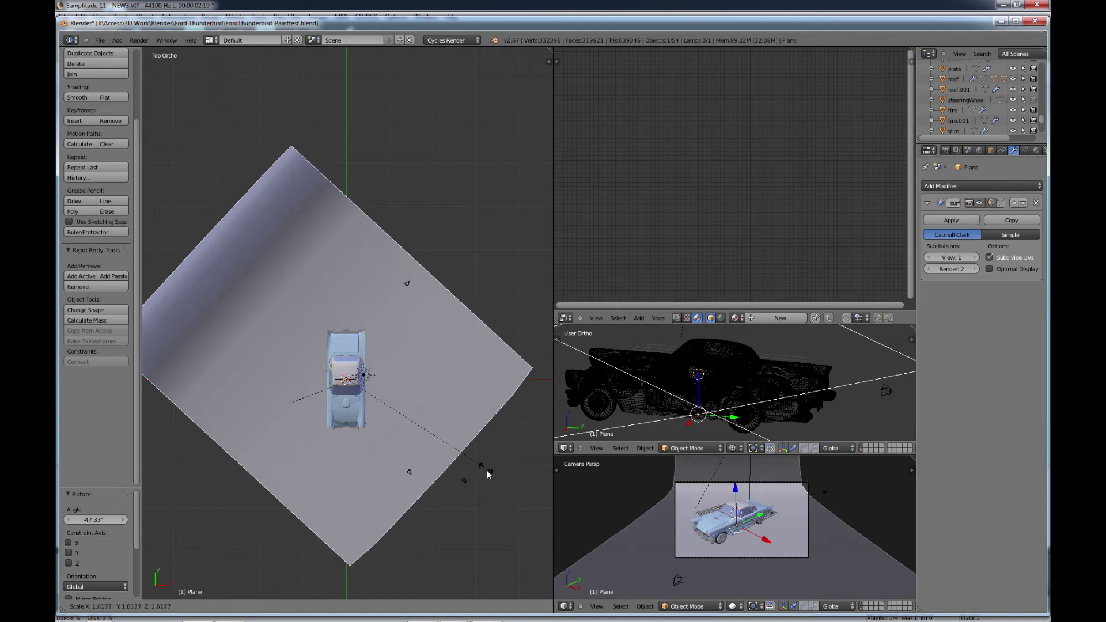
left_click(500, 487)
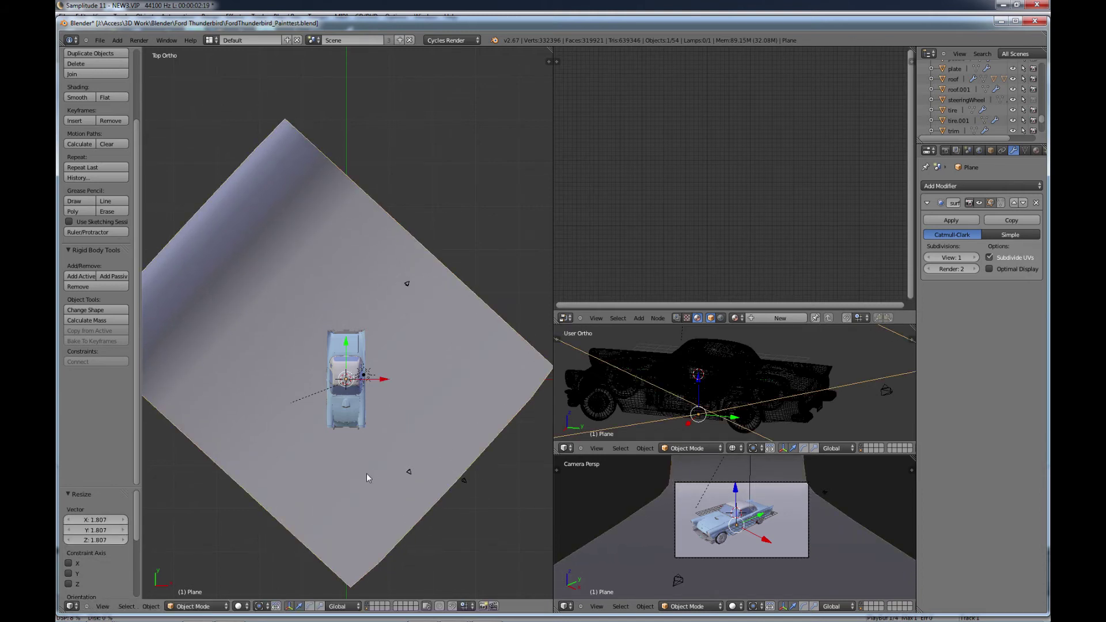
middle_click_drag(366, 472, 407, 368)
key("t")
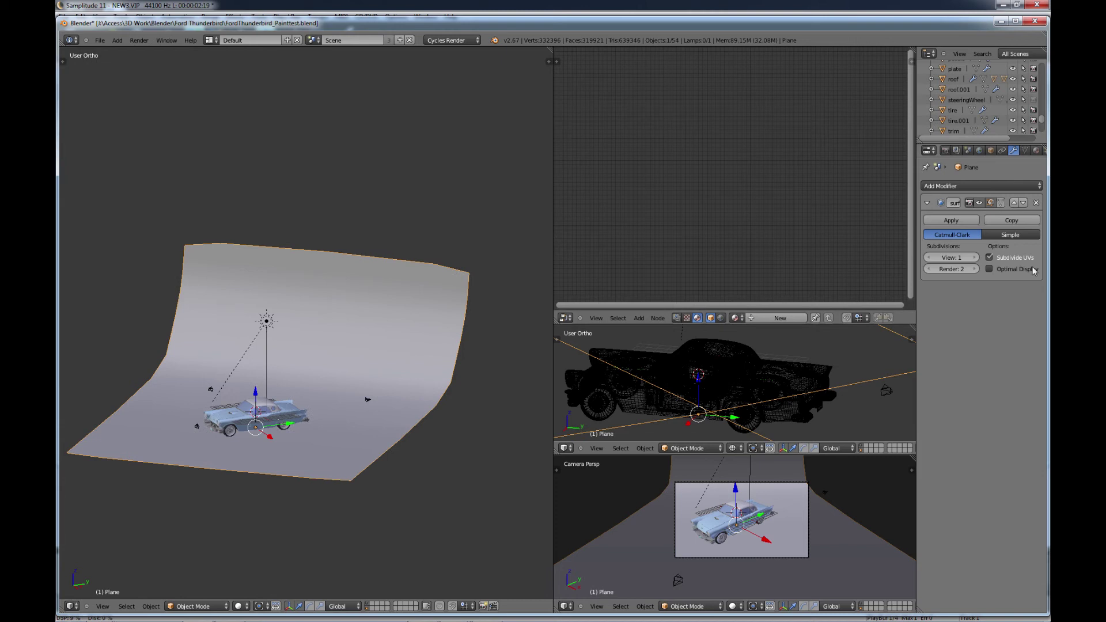
Create a new material named "backdrop" for the plane and set its surface shader to Velvet BSDF
left_click(1036, 150)
left_click(956, 222)
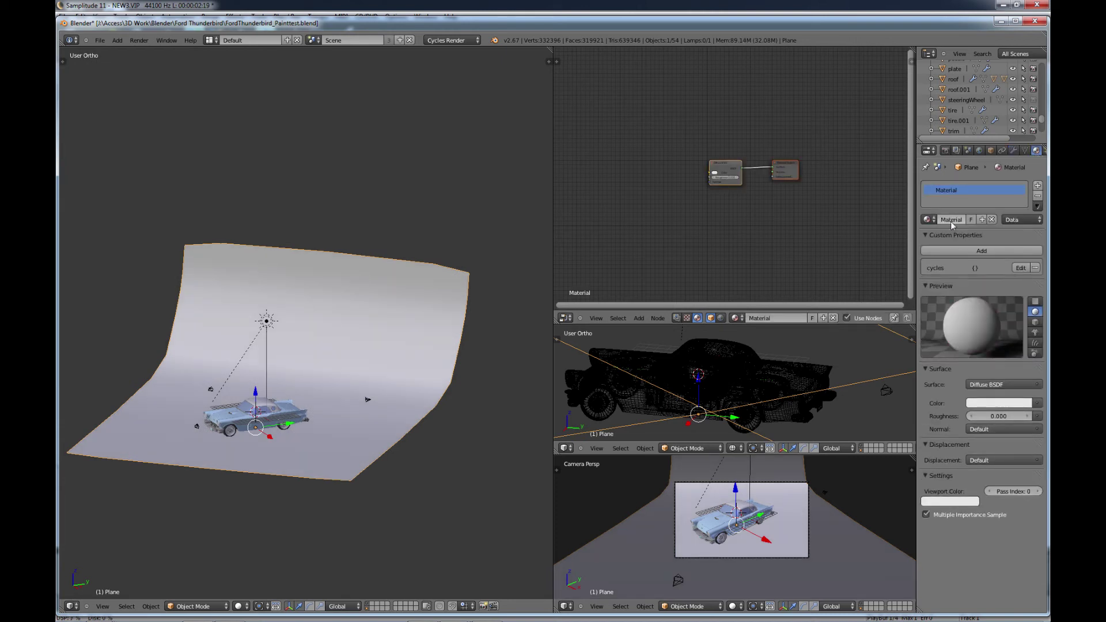
double_click(952, 221)
type("backdrop")
key("Return")
left_click(994, 386)
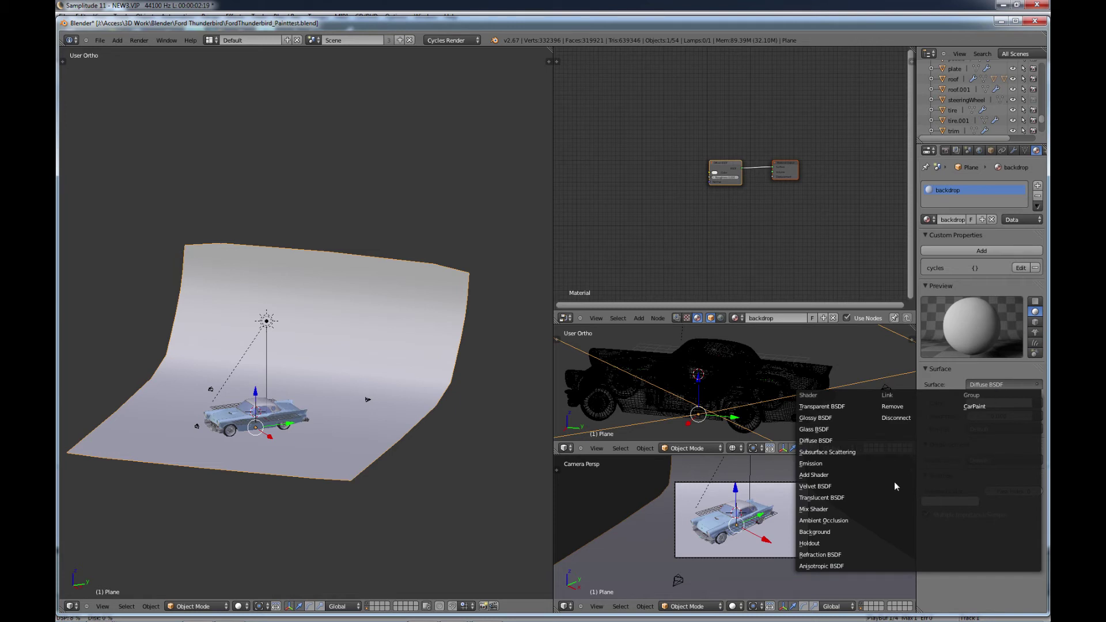
left_click(820, 488)
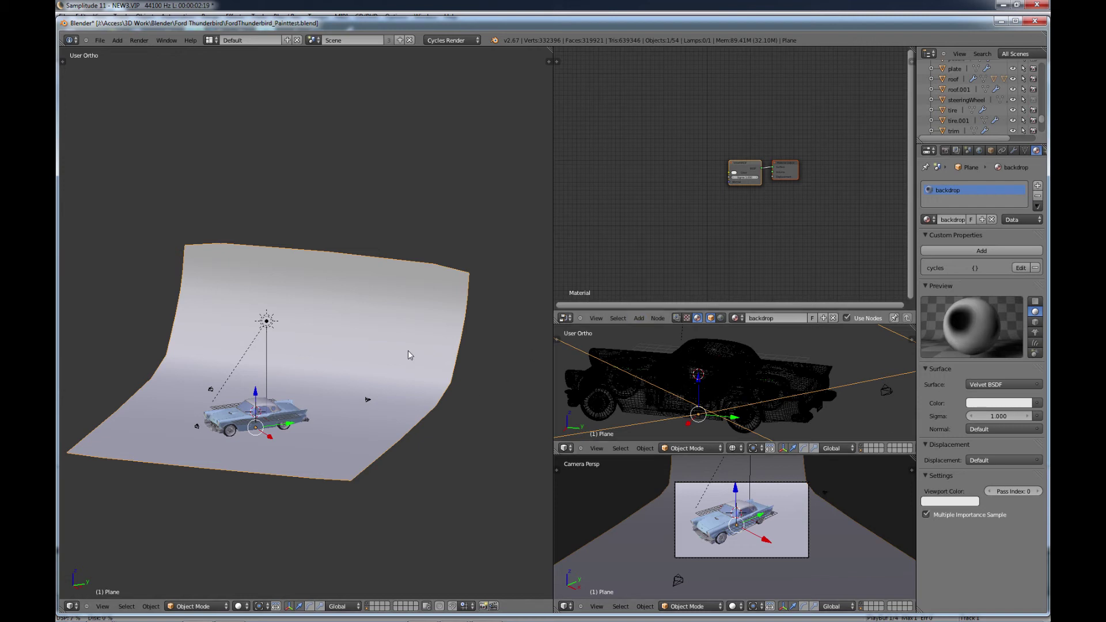
Set the backdrop material's Velvet color to a dark, desaturated blue
left_click(998, 403)
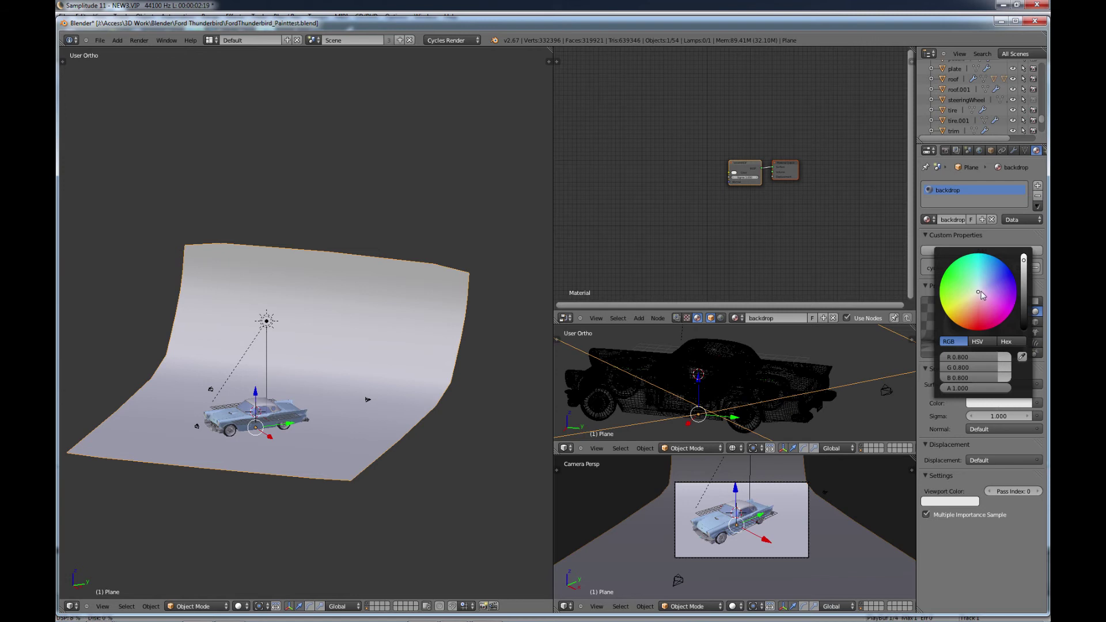
mouse_move(980, 290)
left_mouse_down()
mouse_move(1023, 267)
mouse_move(1024, 298)
left_mouse_up()
left_click(990, 341)
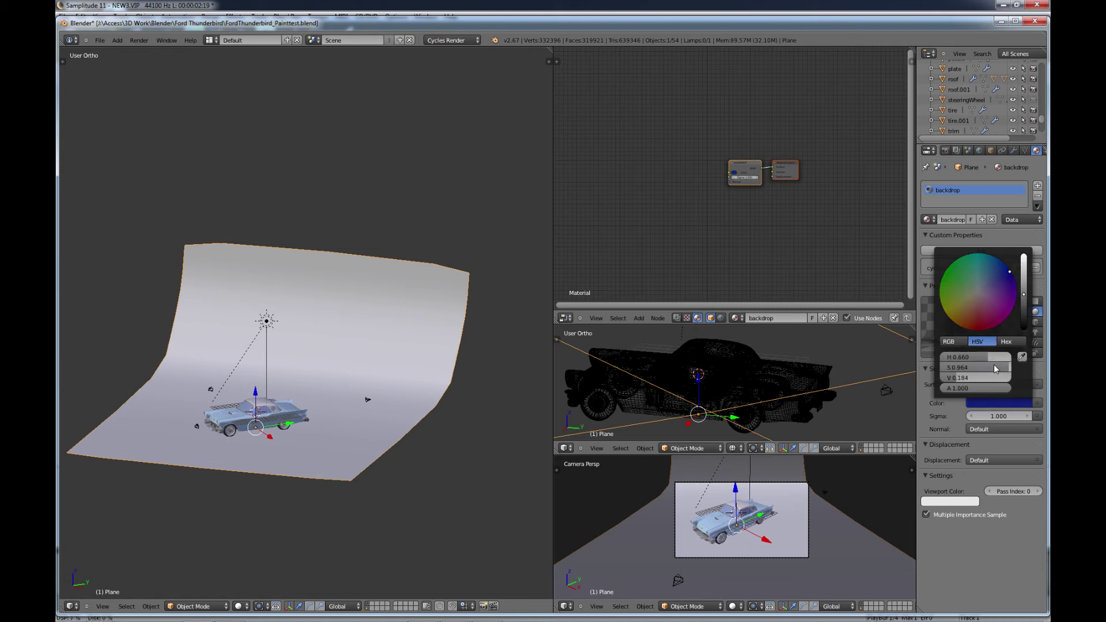
mouse_move(976, 366)
left_mouse_down()
mouse_move(962, 369)
mouse_move(971, 369)
left_mouse_up()
left_click_drag(998, 284, 994, 280)
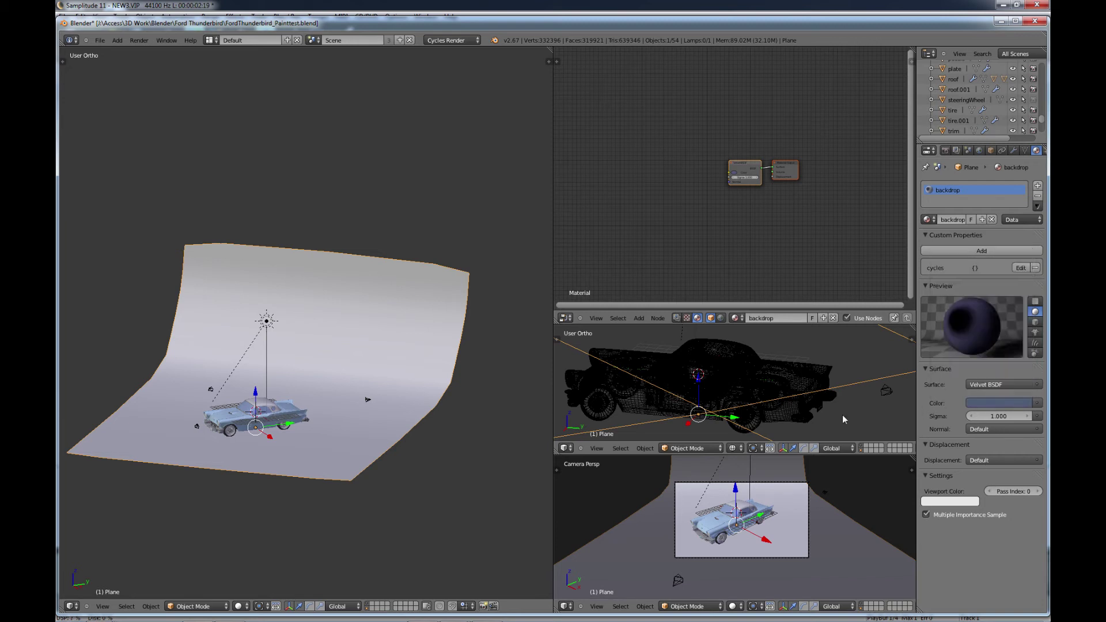
Add a second mesh plane at the car and move it up along Z to just above the roof
middle_click_drag(339, 448, 317, 450)
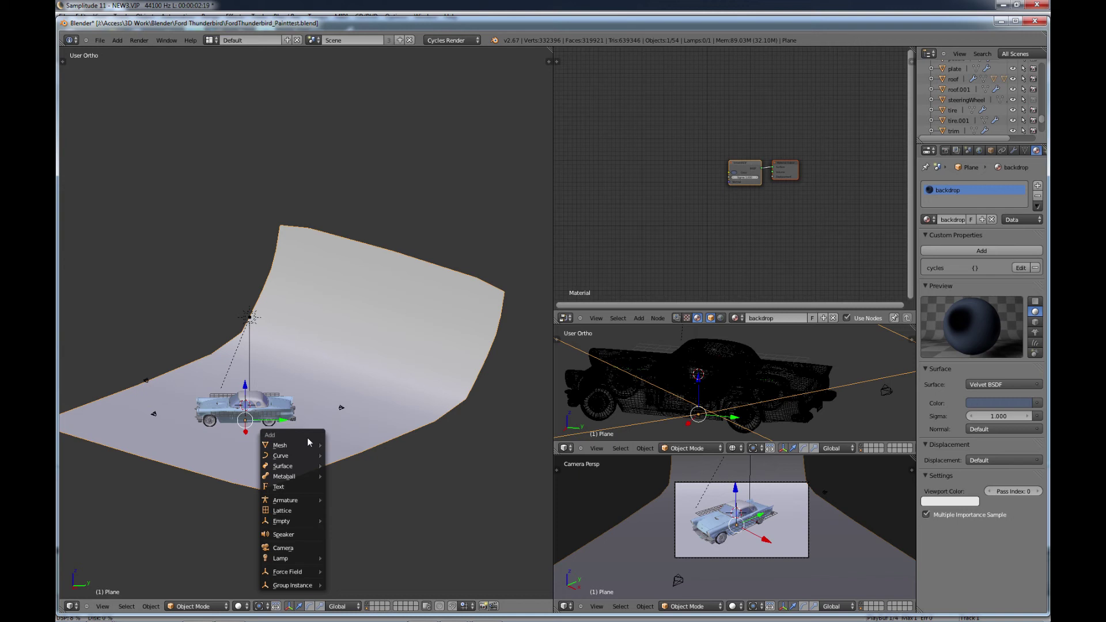
mouse_move(308, 445)
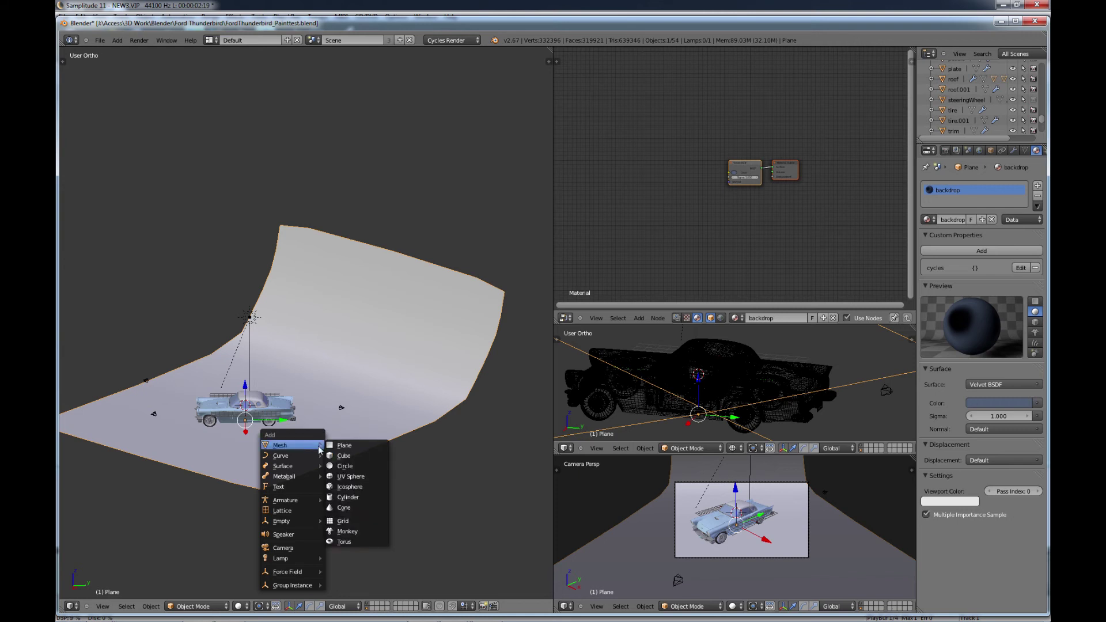
left_click(353, 447)
key("g")
key("z")
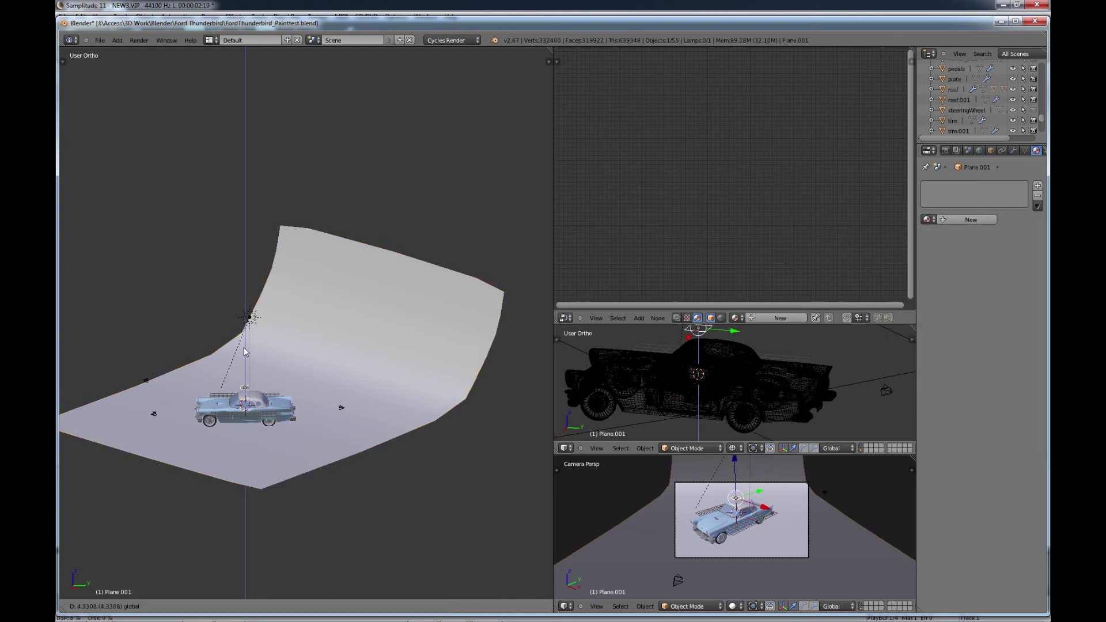
left_click(251, 387)
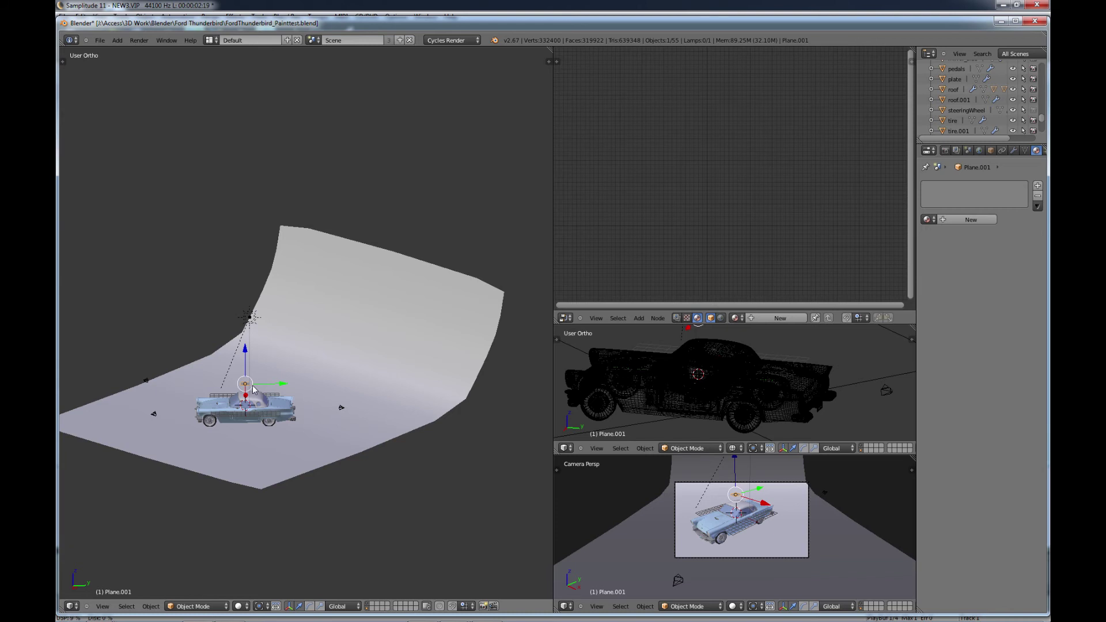
In top view, scale the overhead plane slightly wider than the car, and stretch it along Y until it extends past both bumpers
key("KP_7")
scroll(323, 455, "up", 4)
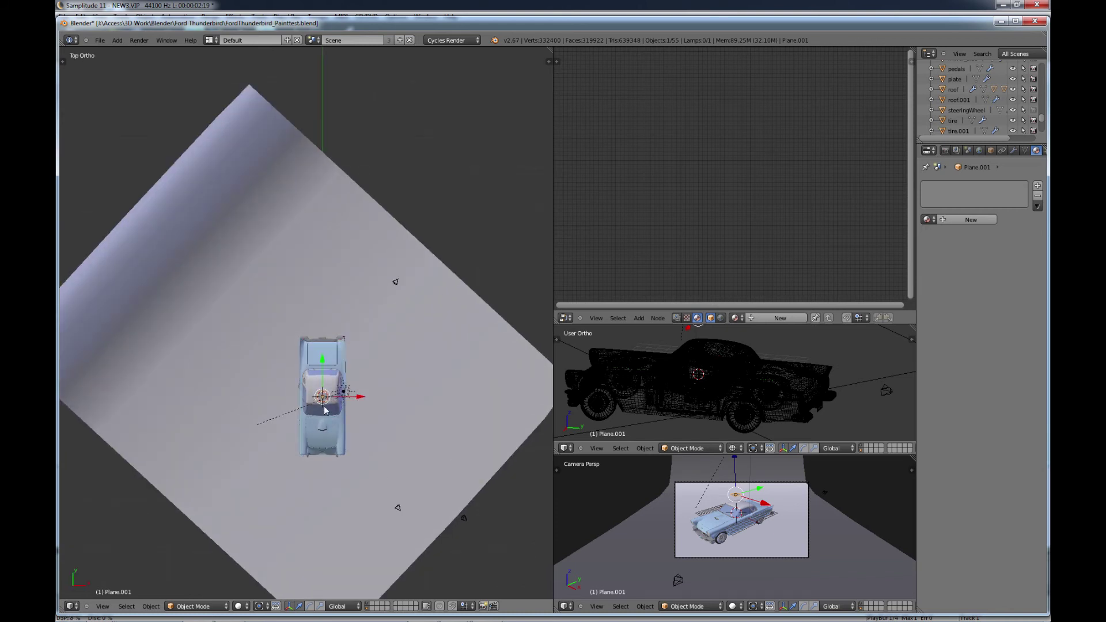
middle_click_drag(325, 458, 295, 298, "shift")
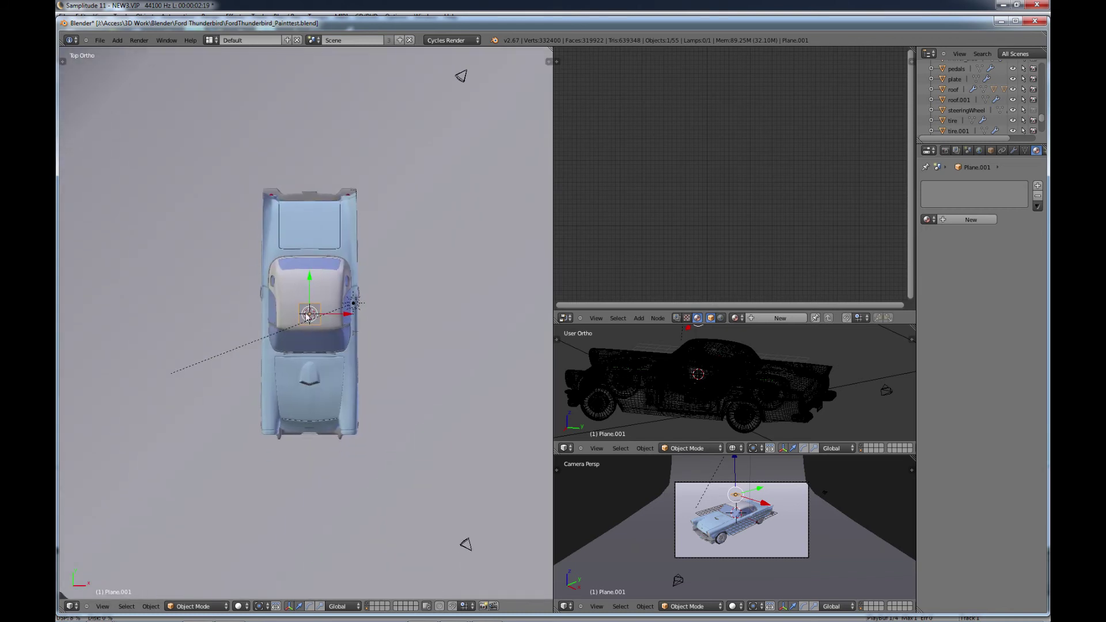
key("s")
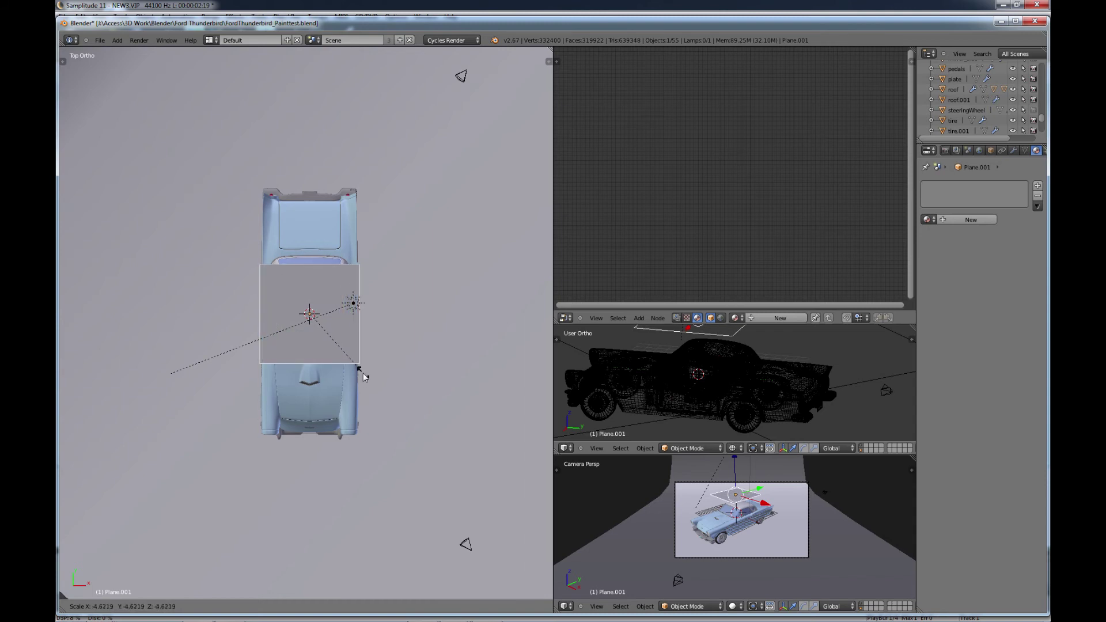
left_click(391, 382)
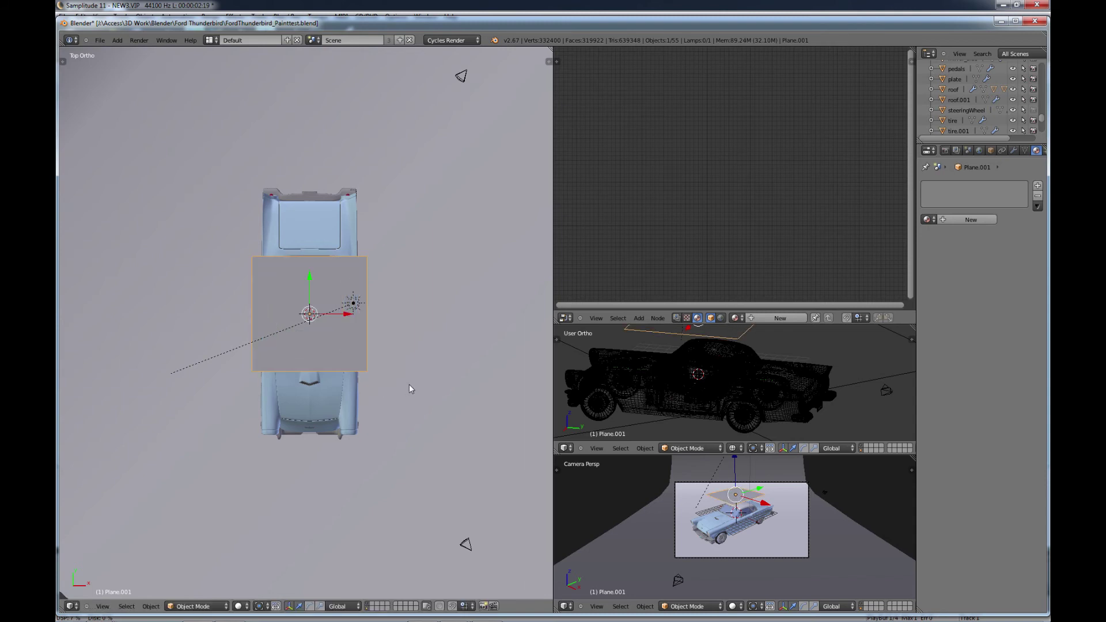
key("s")
key("y")
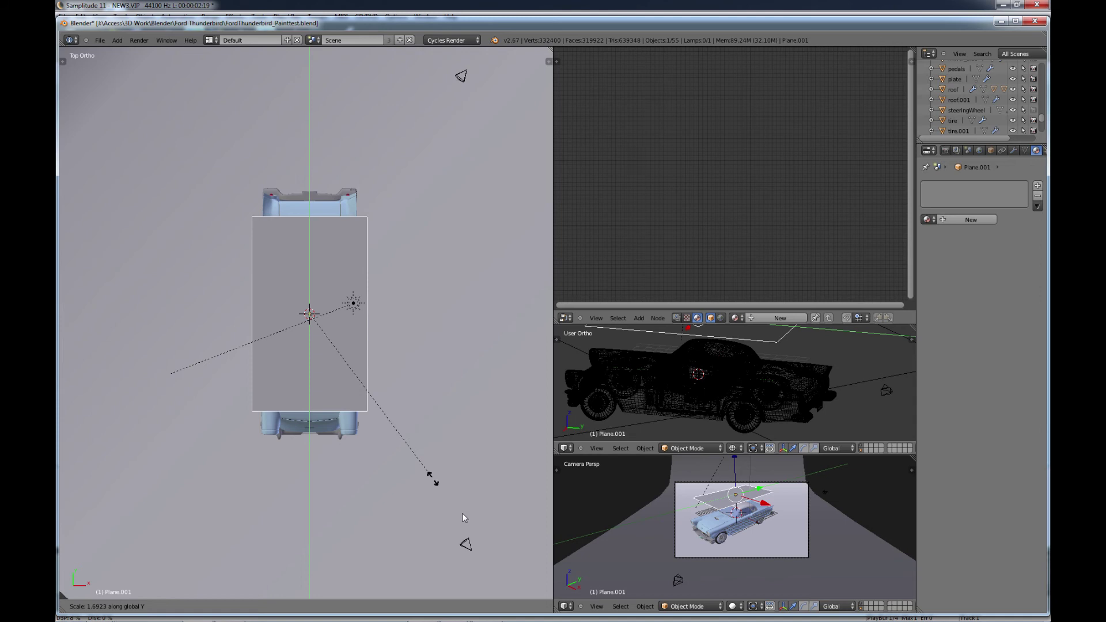
left_click(418, 446)
key("s")
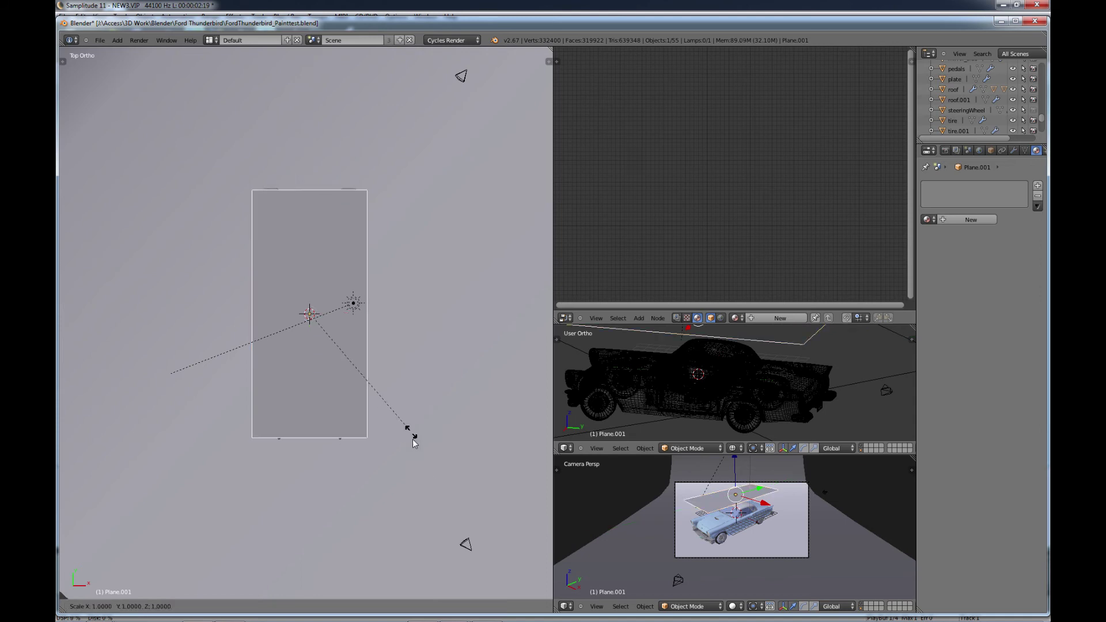
key("y")
left_click(418, 466)
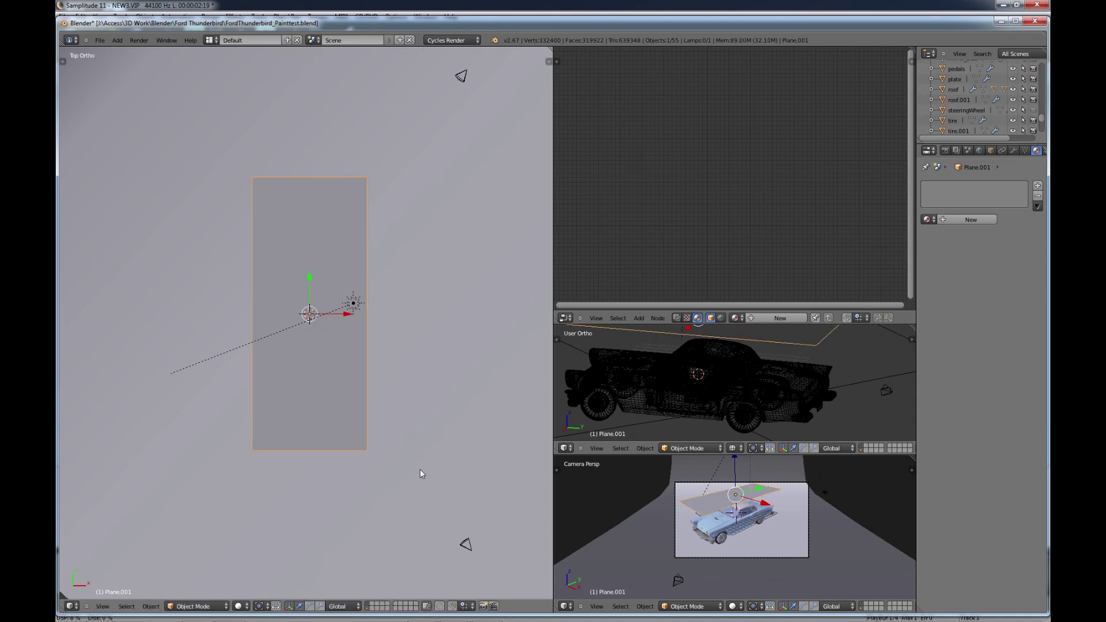
middle_click_drag(420, 469, 346, 420)
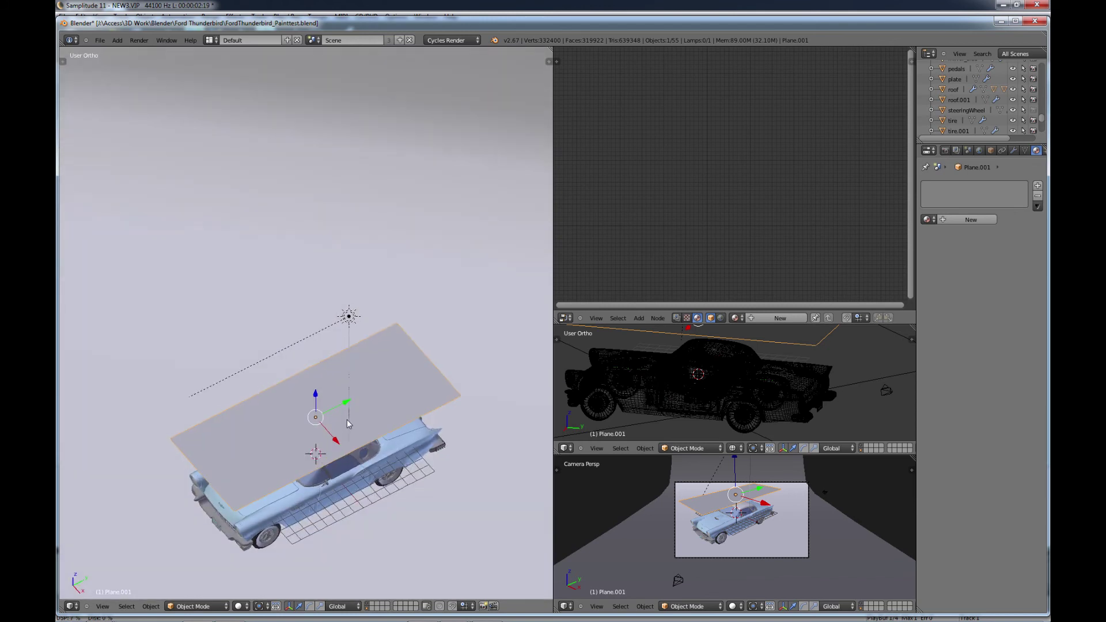
Create a material named "topLamp" for the overhead plane, with an Emission surface at strength 2.5
left_click(959, 219)
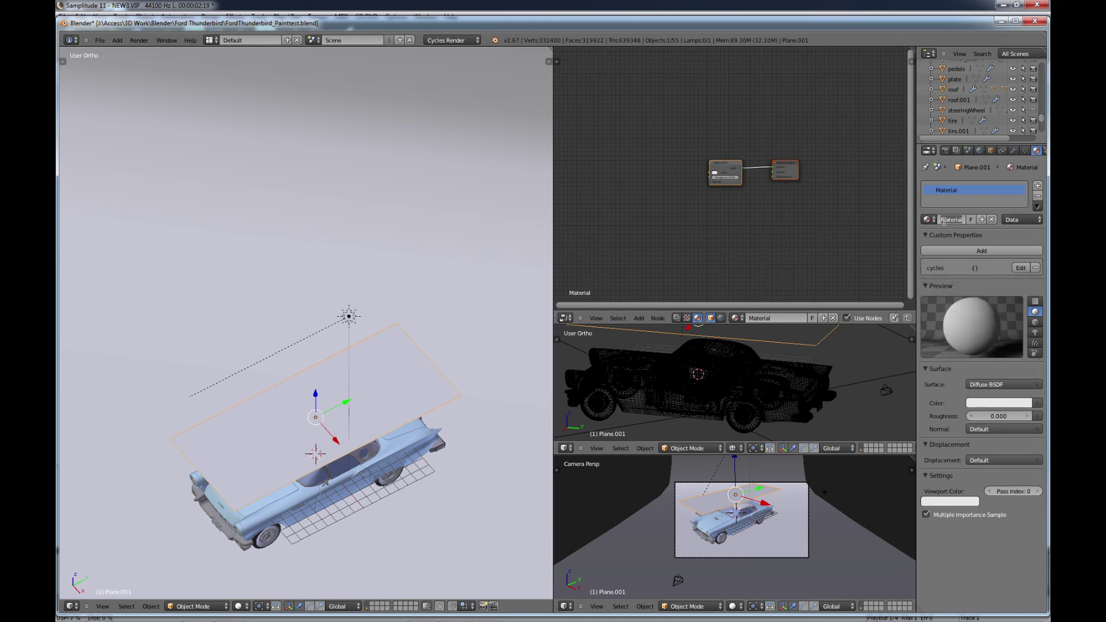
left_click(943, 220)
key("BackSpace")
key("Return")
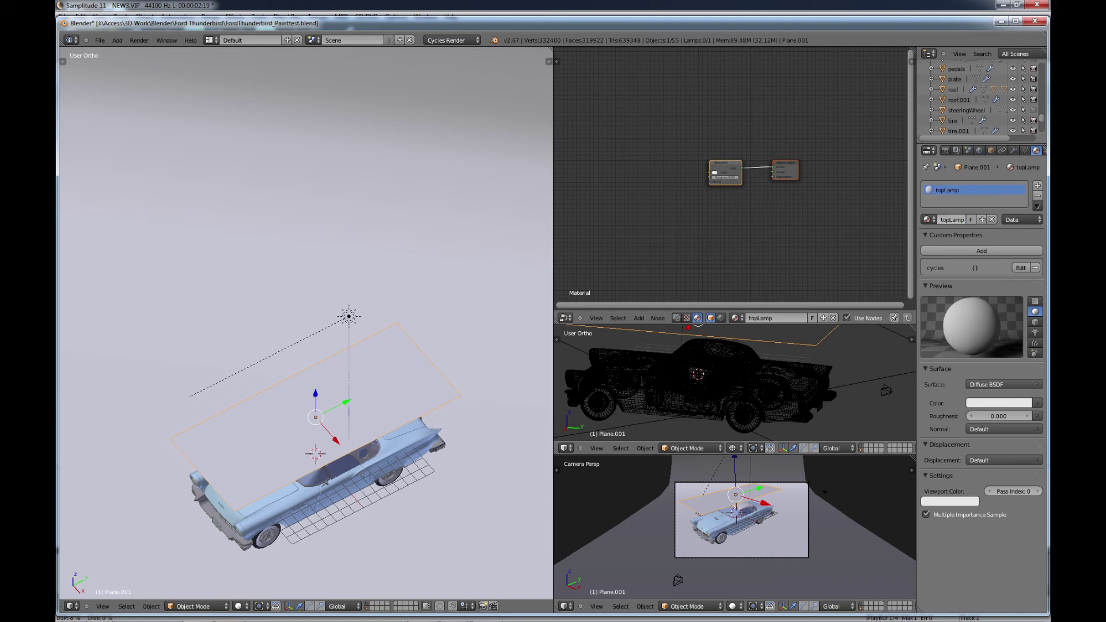
left_click(993, 384)
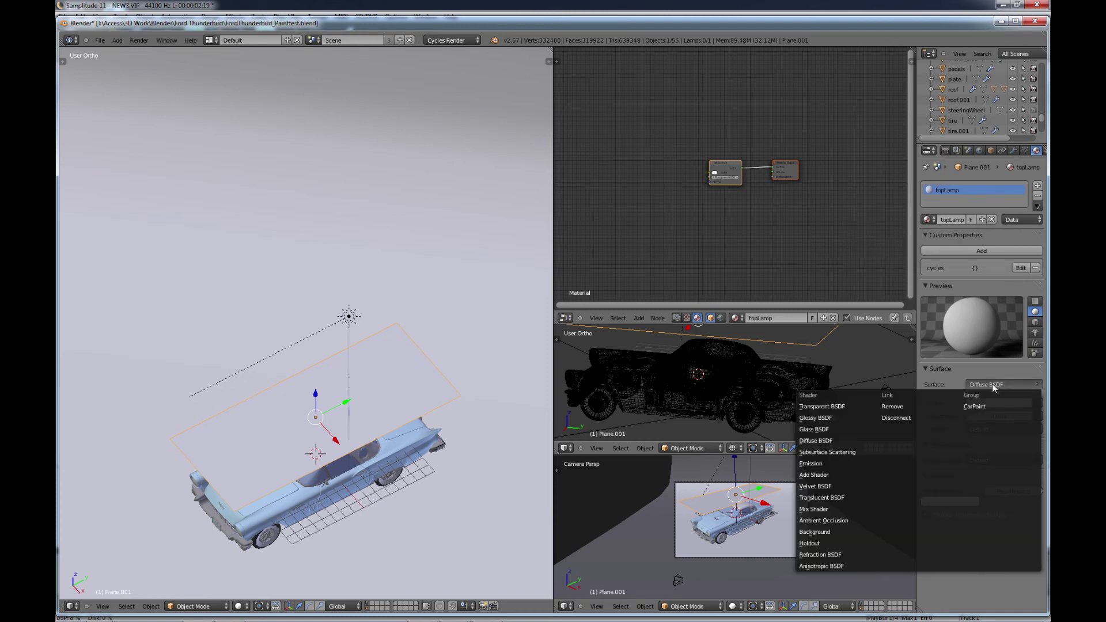
left_click(818, 465)
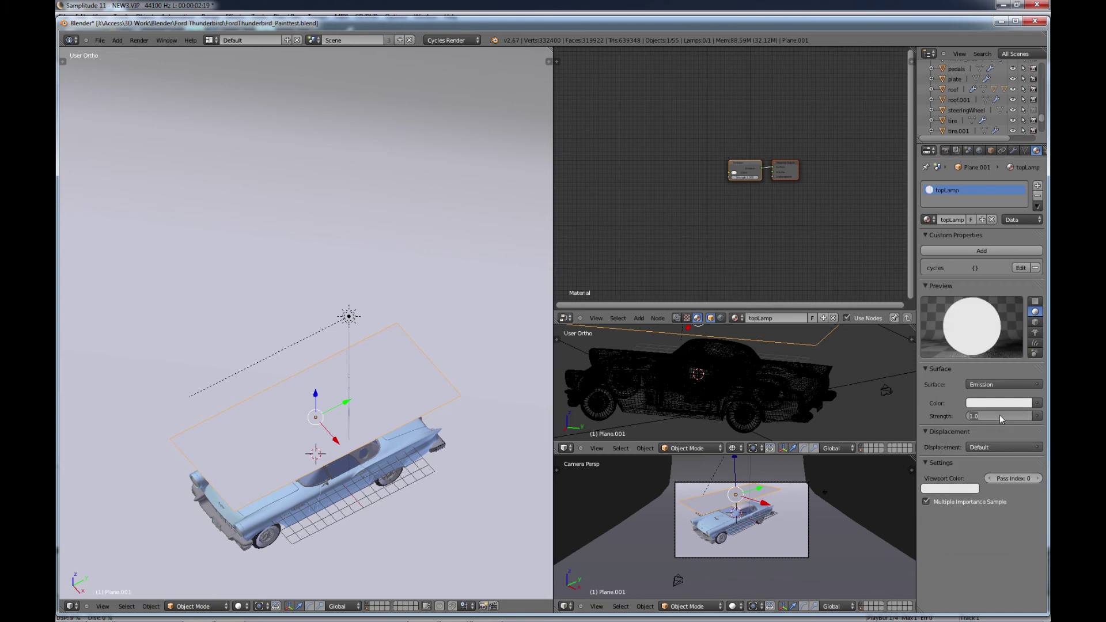
key("Return")
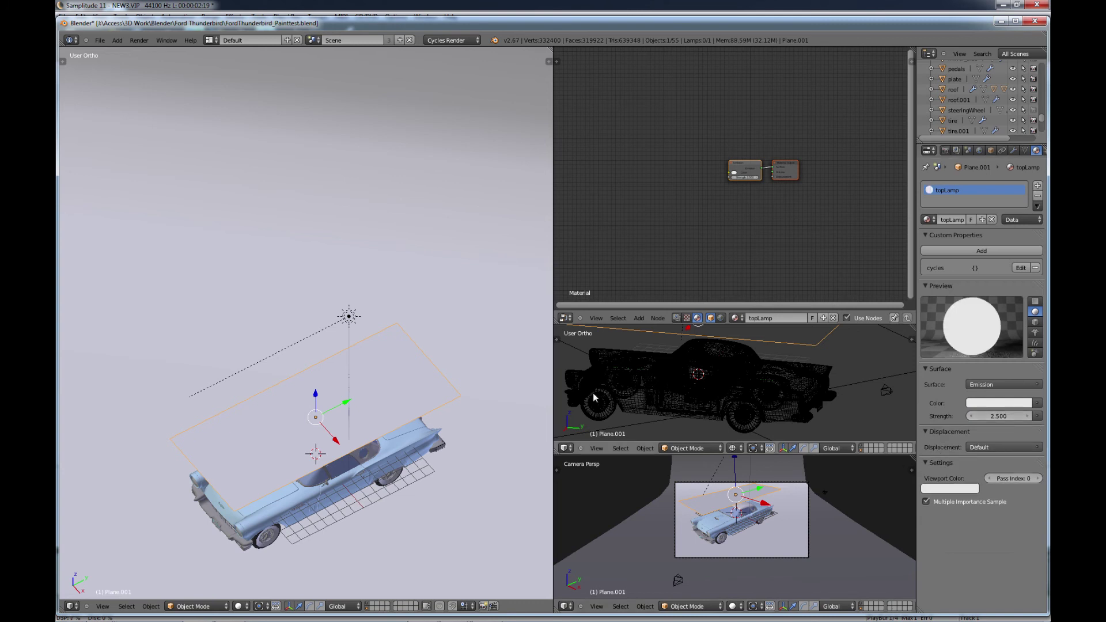
Add another mesh plane at the car and move it along X until it sits just outside the car's side
middle_click_drag(289, 451, 284, 335)
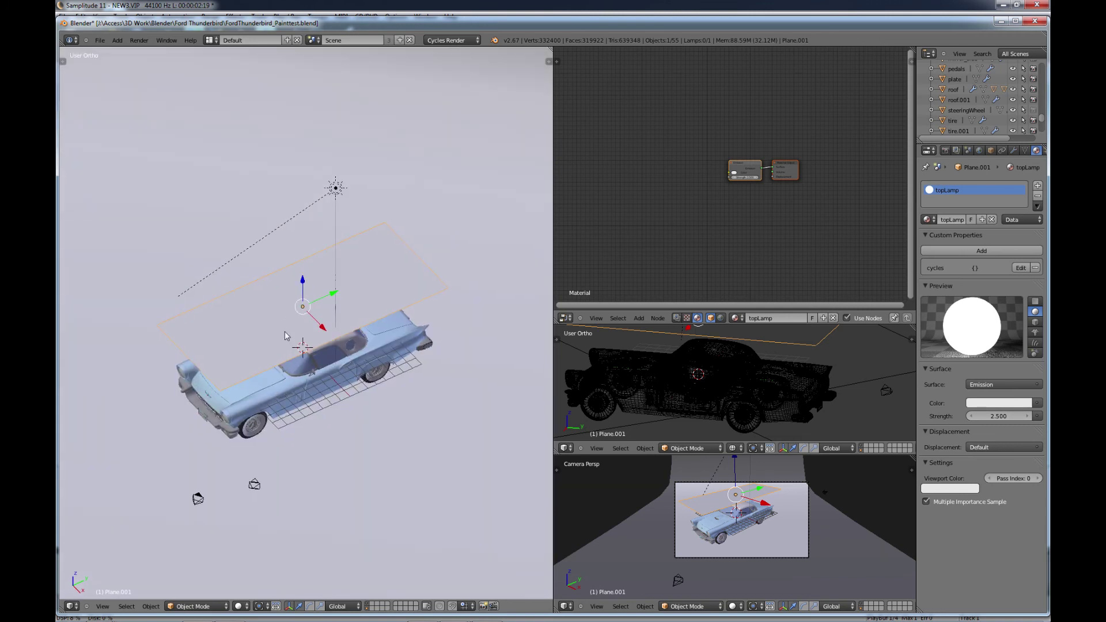
key("shift+a")
mouse_move(284, 333)
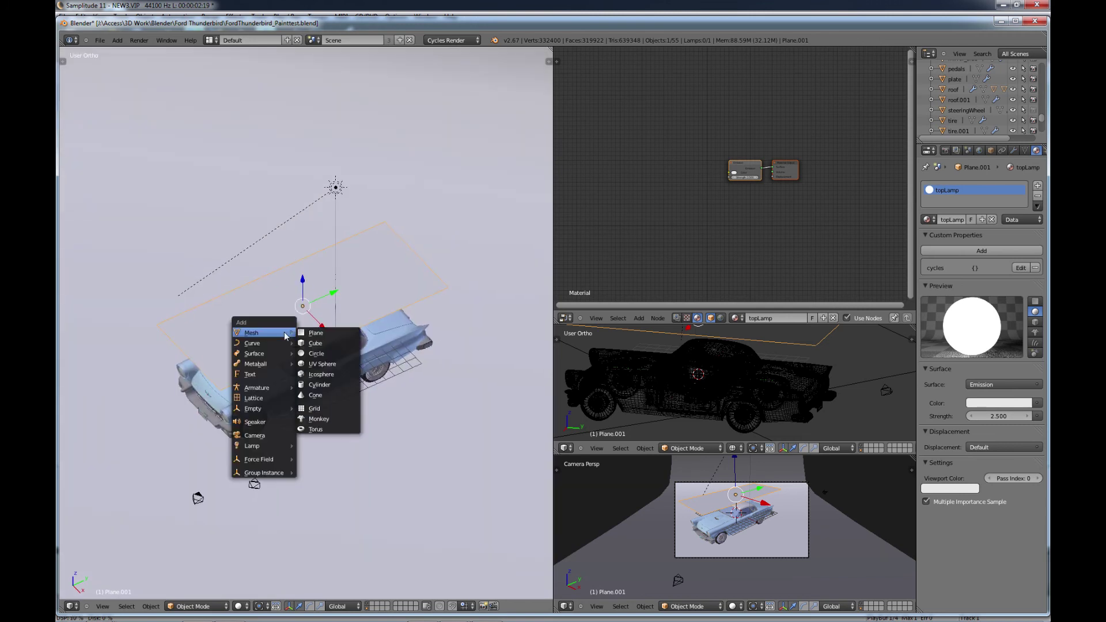
left_click(310, 333)
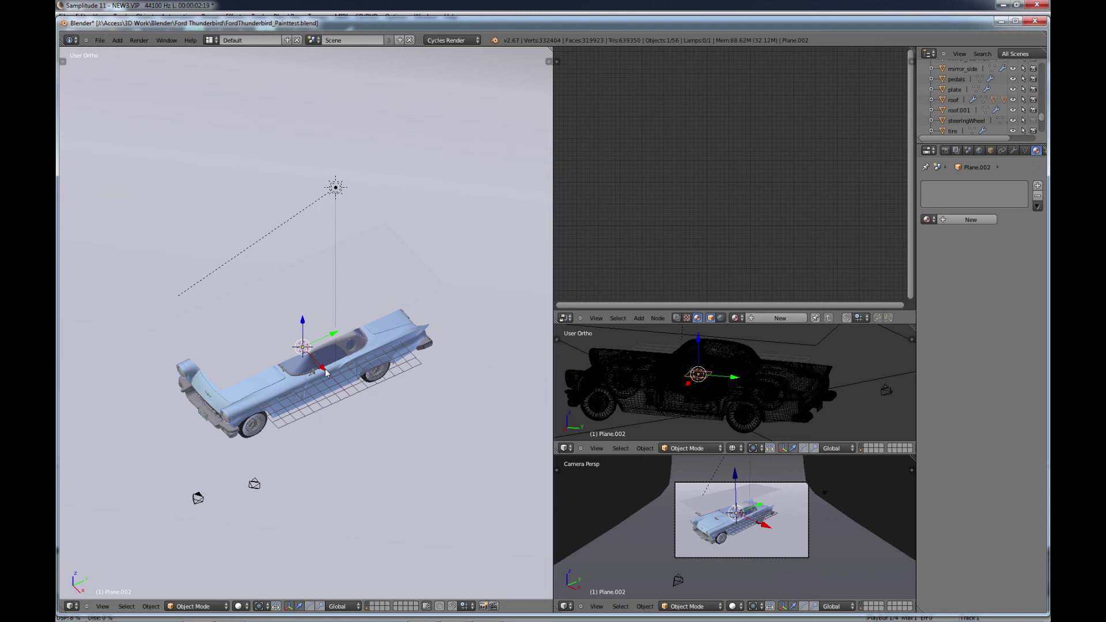
key("g")
key("x")
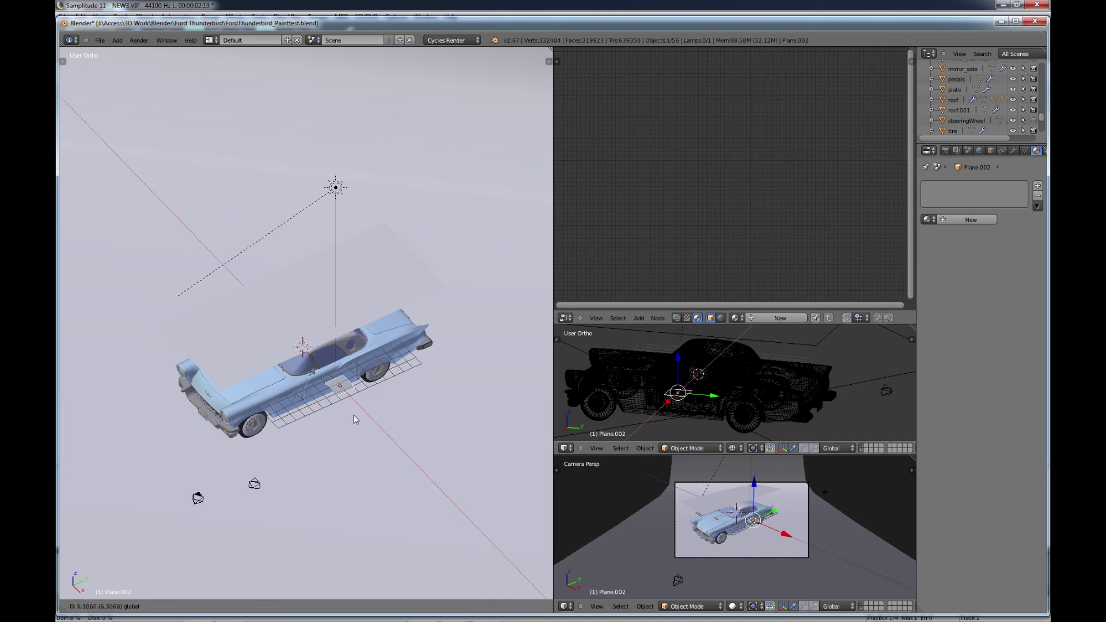
left_click(355, 421)
Stretch the side plane along Y into a narrow strip about as long as the car
middle_click_drag(355, 421, 357, 425)
key("s")
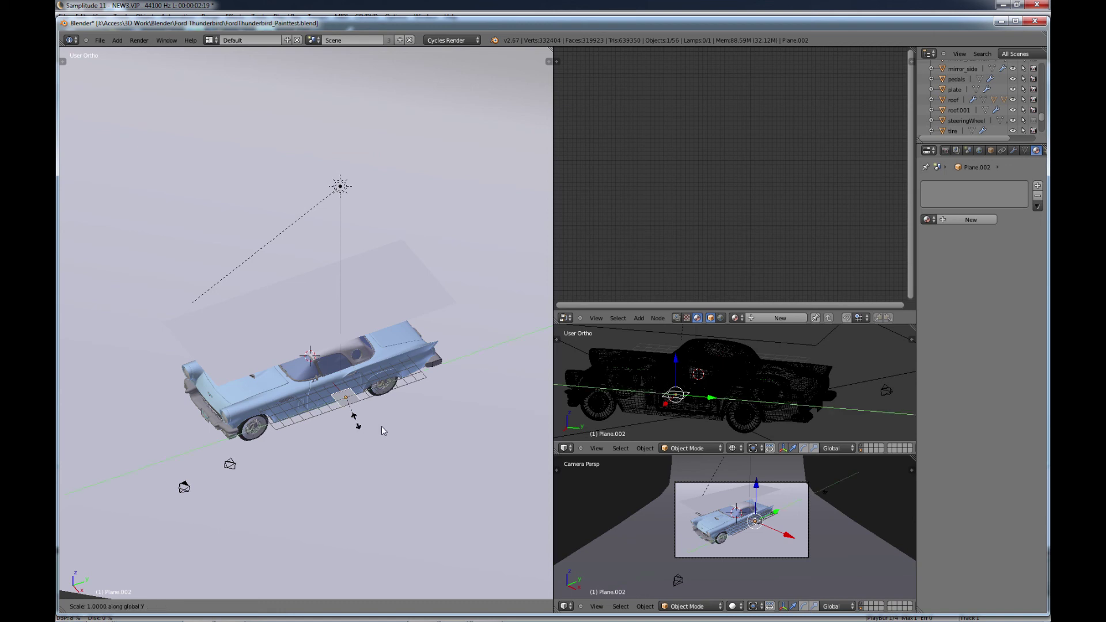
key("y")
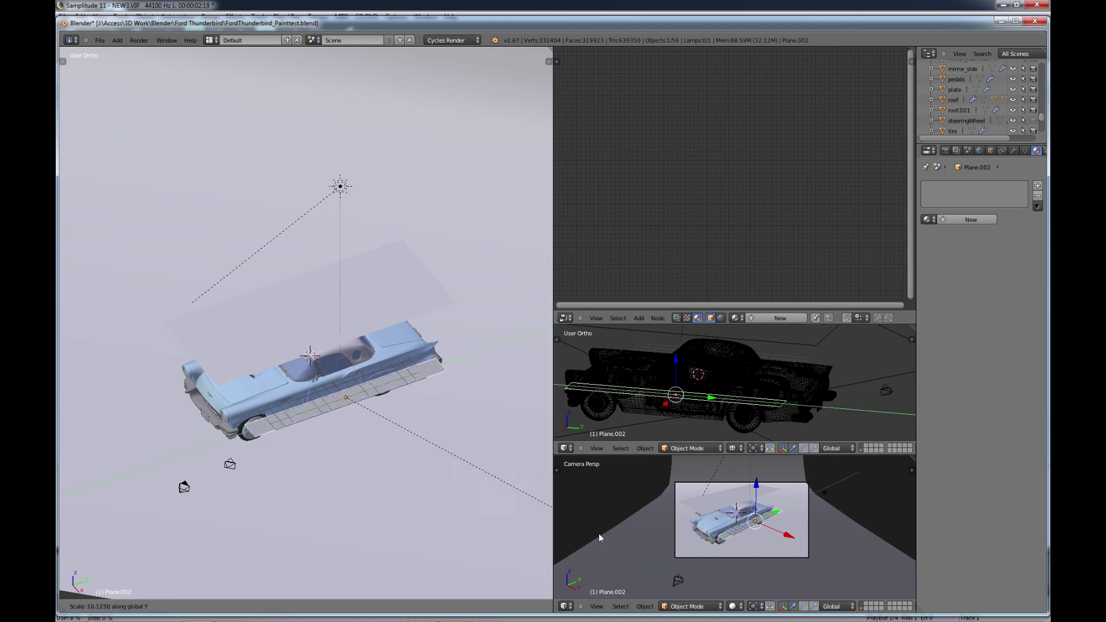
left_click(571, 522)
In front view, tilt the side strip so it slopes down away from the car, and move it up and slightly closer to the body
middle_click_drag(403, 461, 370, 415)
key("KP_1")
scroll(370, 415, "up", 3)
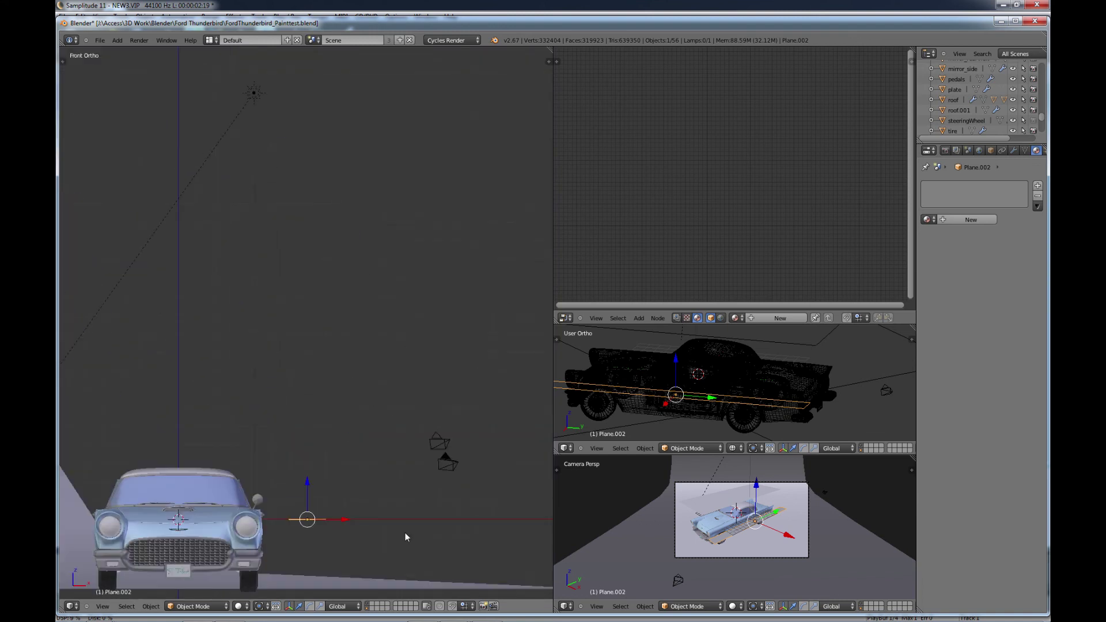
scroll(385, 438, "down", 3, "shift")
key("r")
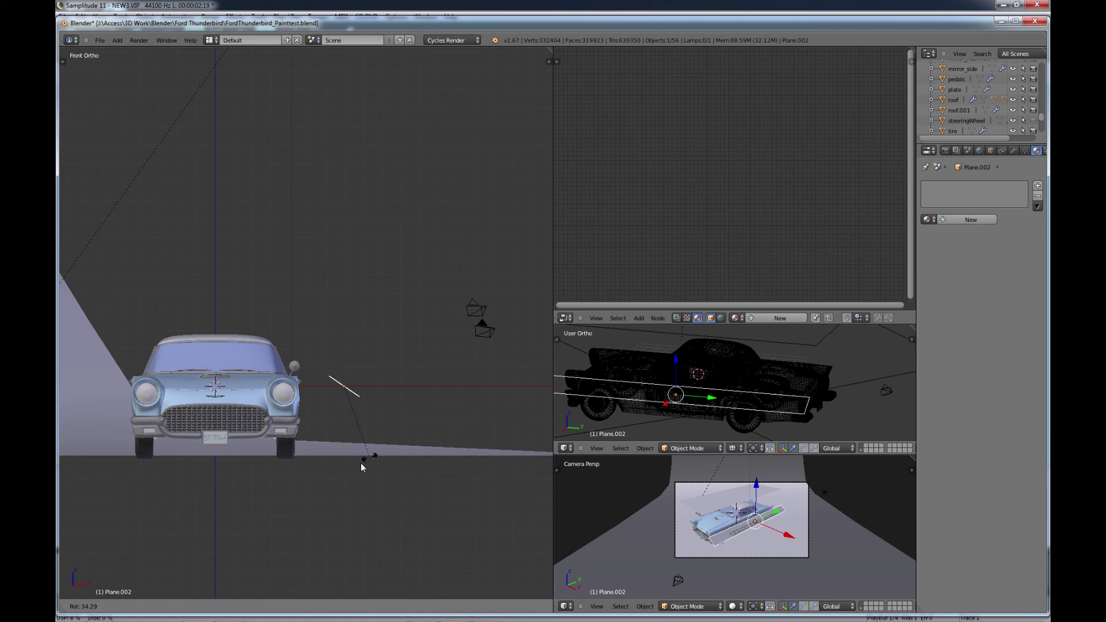
left_click(353, 466)
key("g")
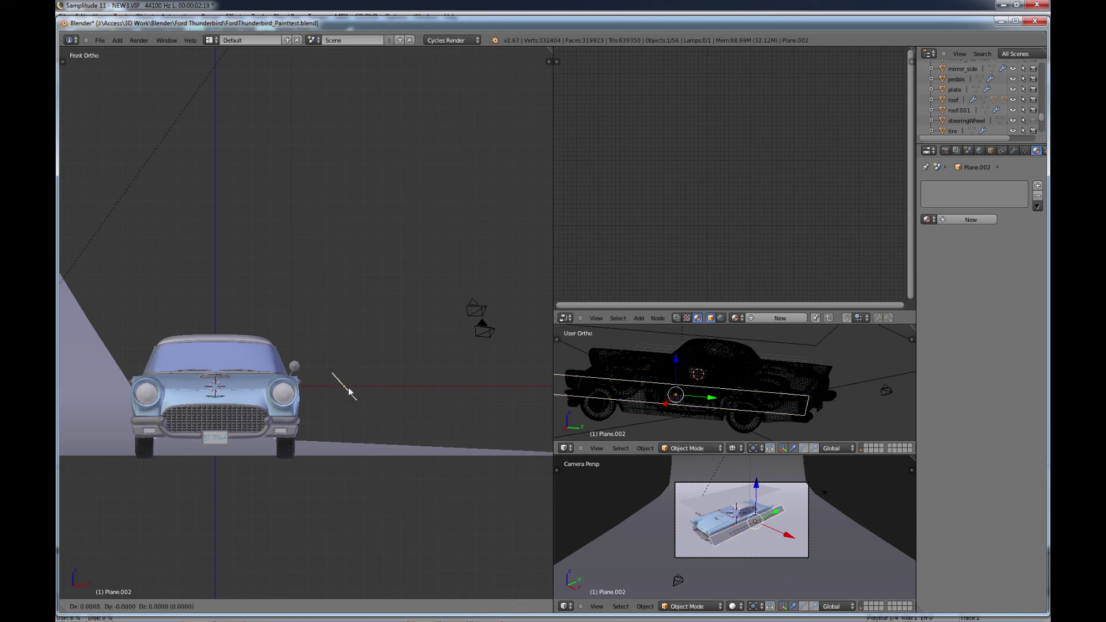
left_click(348, 387)
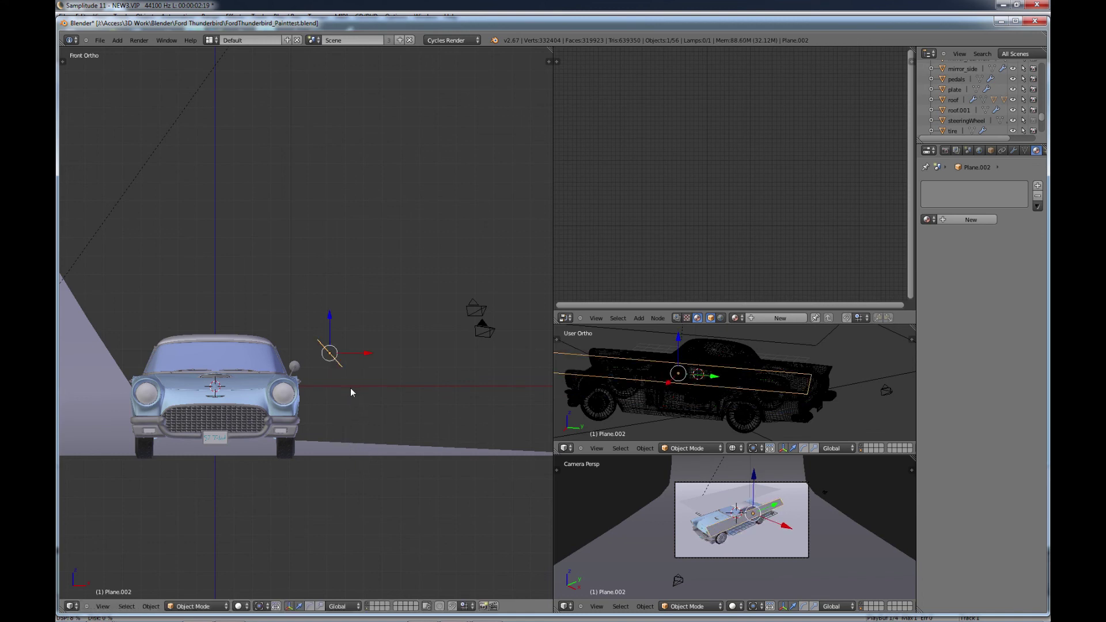
Create a material named "sideLamp" for the side strip, with an Emission surface at strength 1.5
middle_click_drag(350, 388, 633, 293)
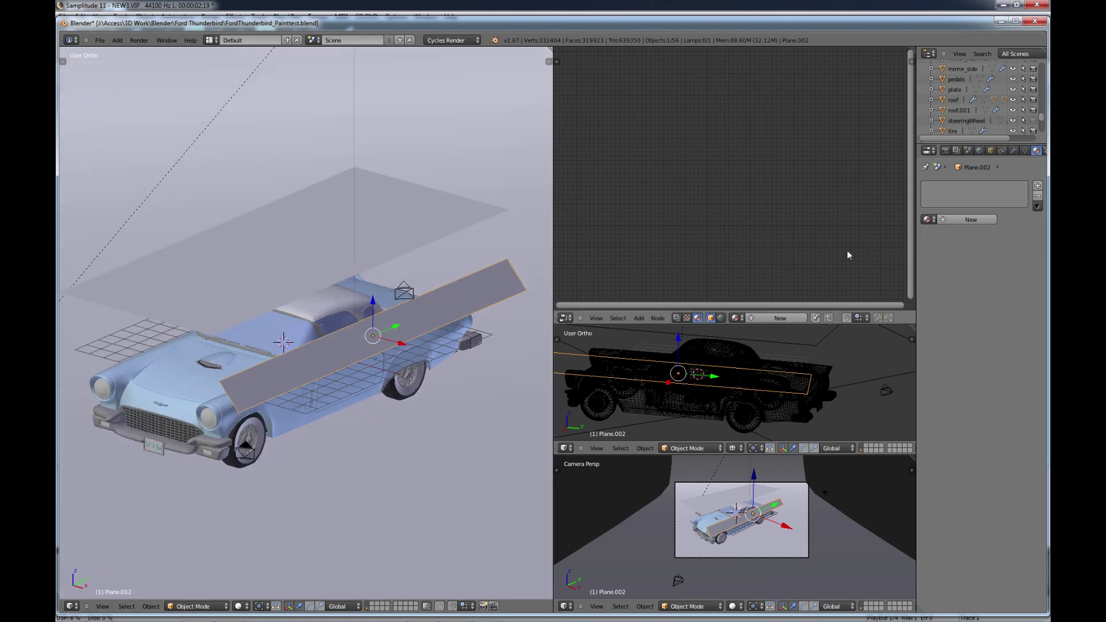
left_click(955, 220)
double_click(953, 220)
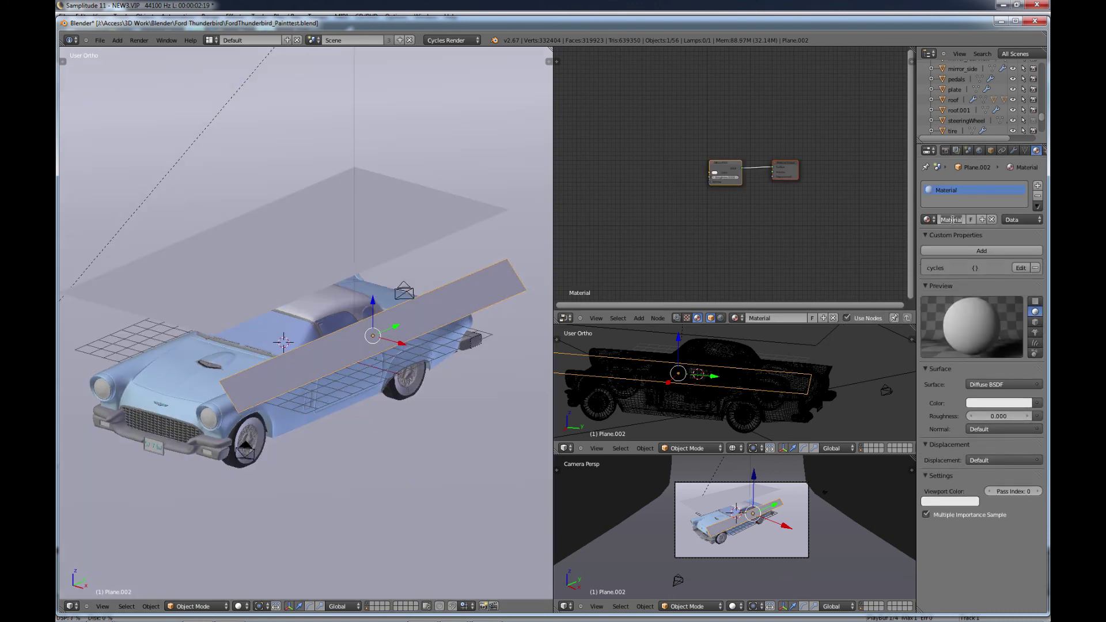
type("sideLamp")
key("Return")
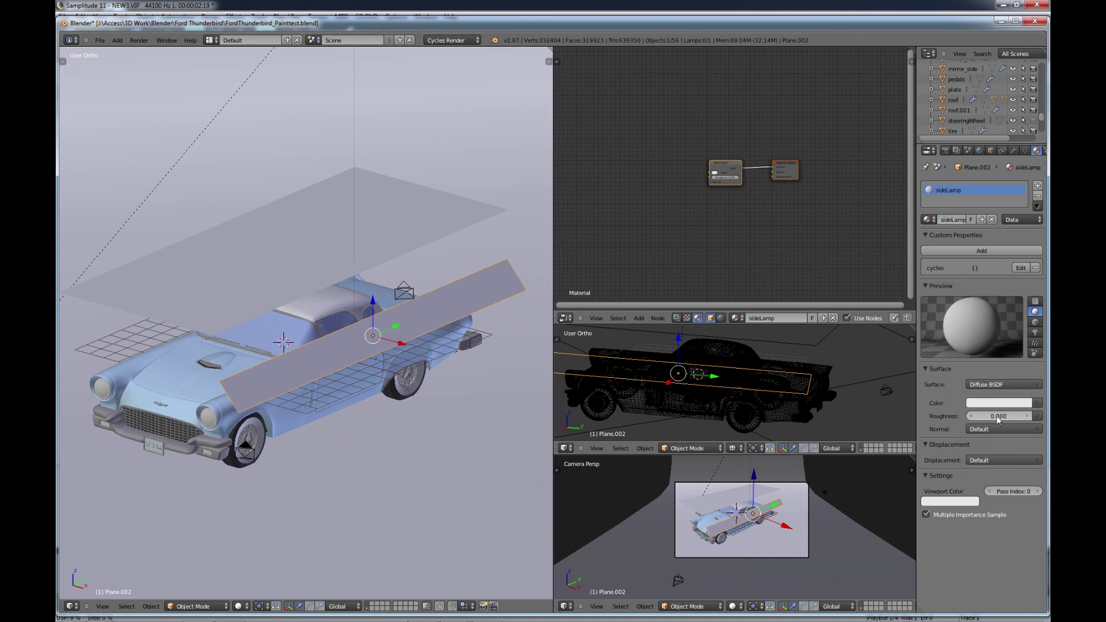
left_click(1002, 384)
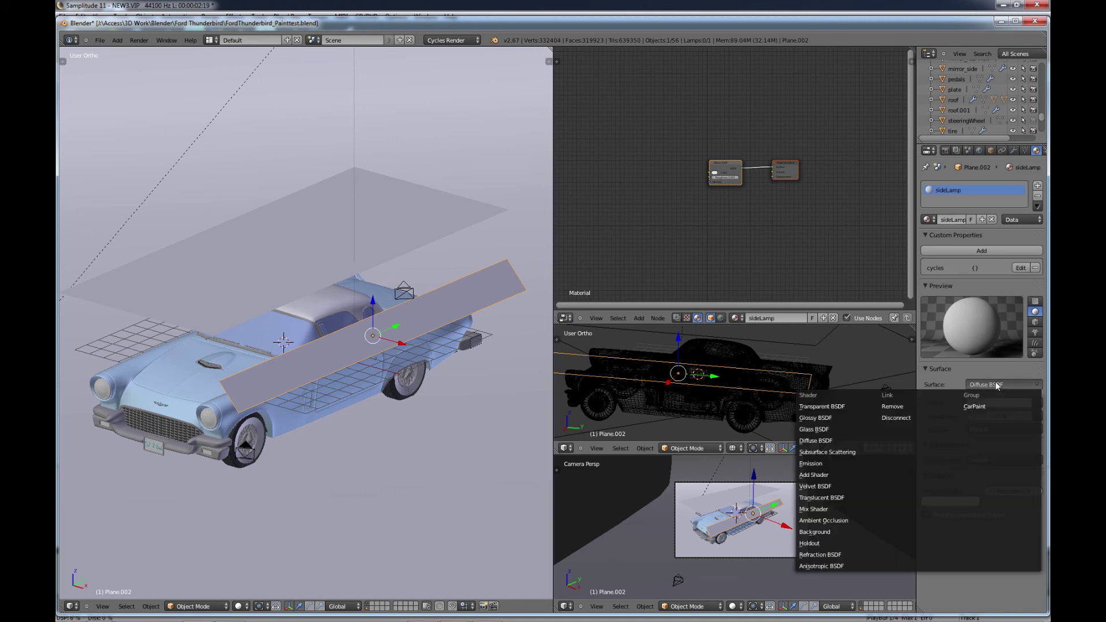
left_click(827, 464)
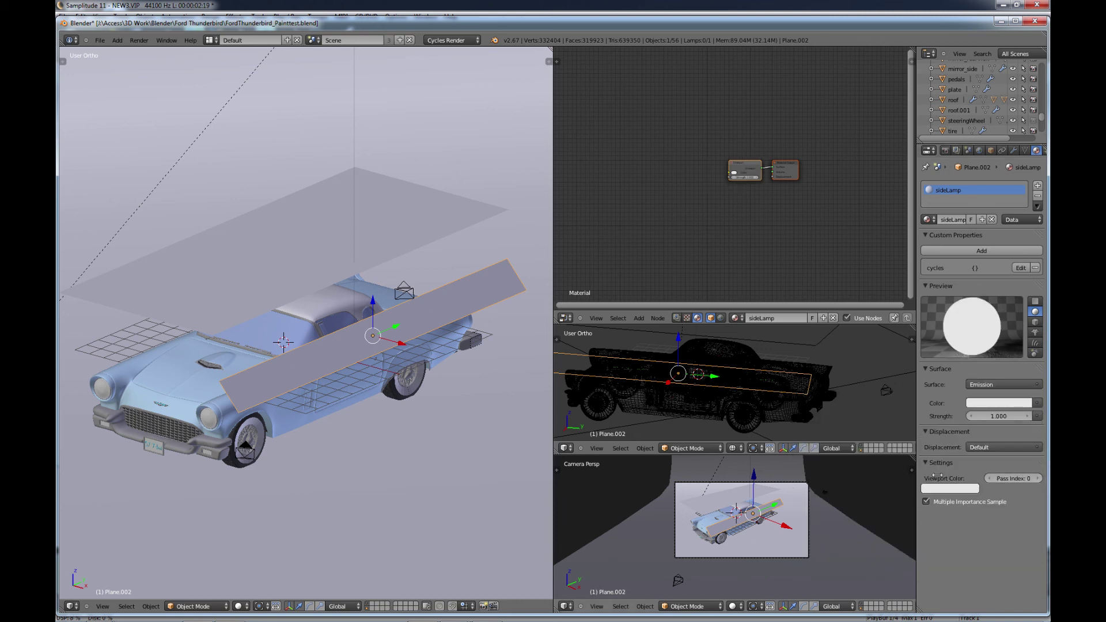
left_click(997, 416)
type("1.5")
key("Return")
Select the sun lamp above the car to check its emission settings, and deselect everything
scroll(373, 364, "down", 4)
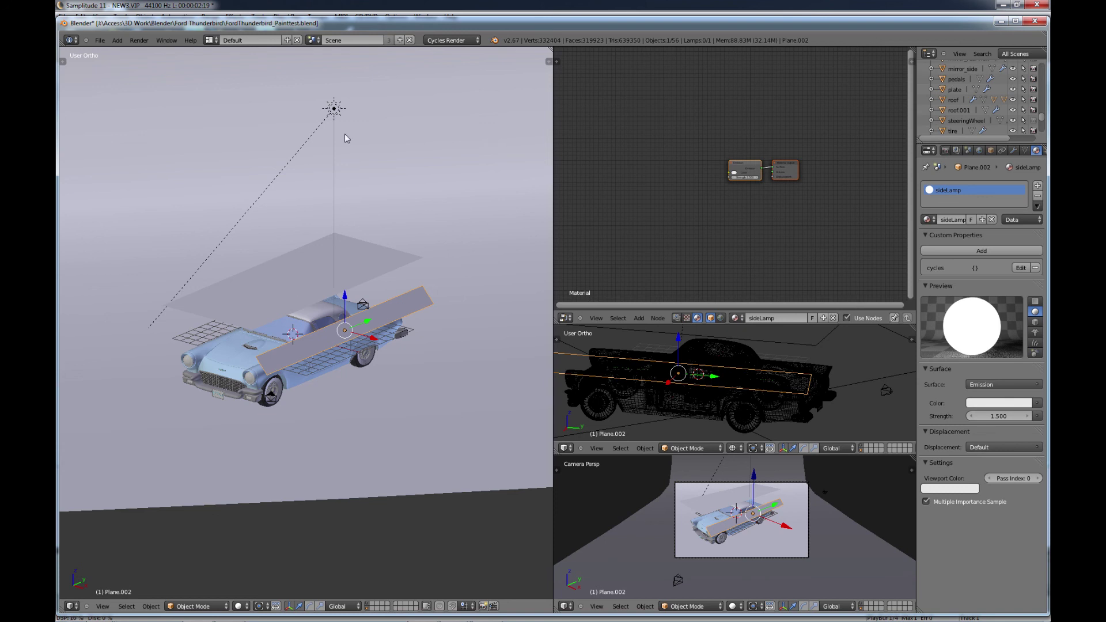
right_click(333, 108)
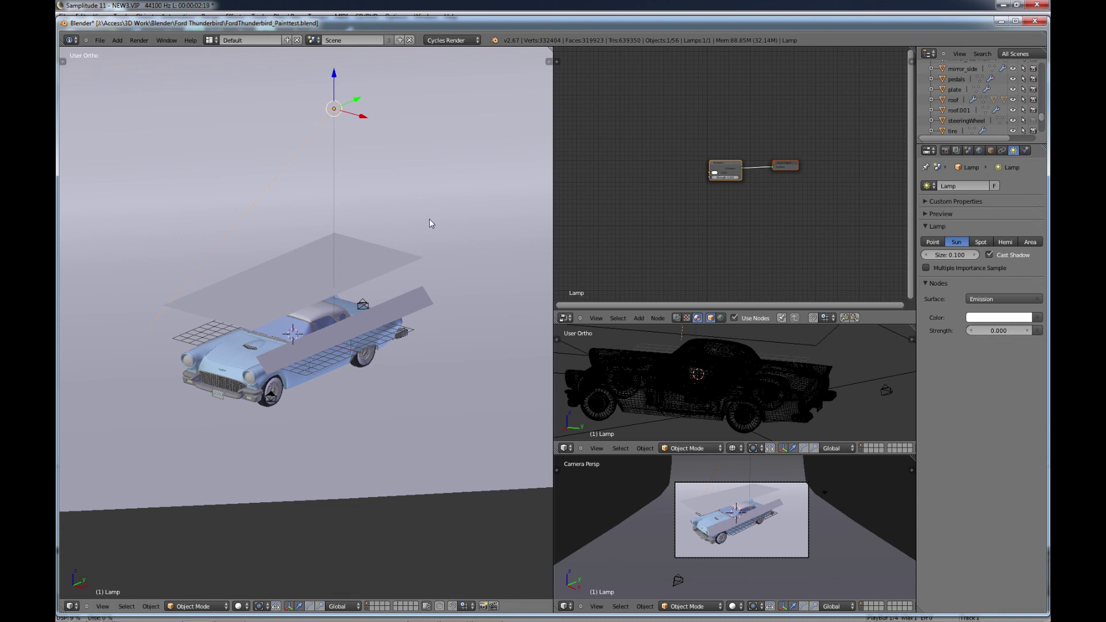
mouse_move(352, 286)
middle_mouse_down()
mouse_move(320, 291)
mouse_move(326, 268)
mouse_move(334, 285)
middle_mouse_up()
key("a")
scroll(344, 299, "up", 2)
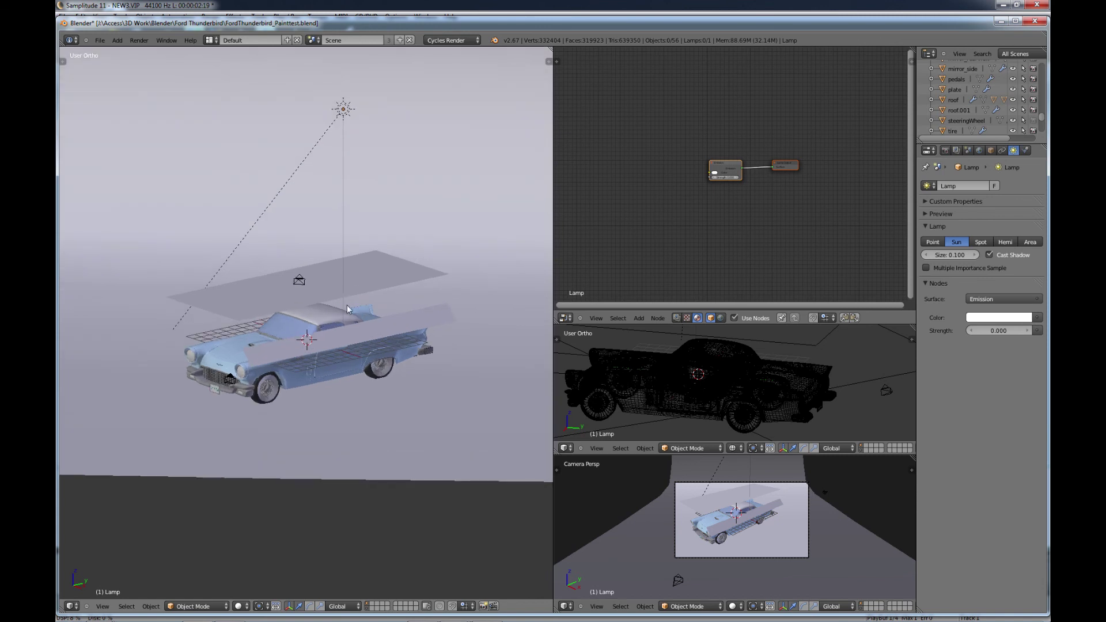
middle_click_drag(354, 336, 364, 364, "shift")
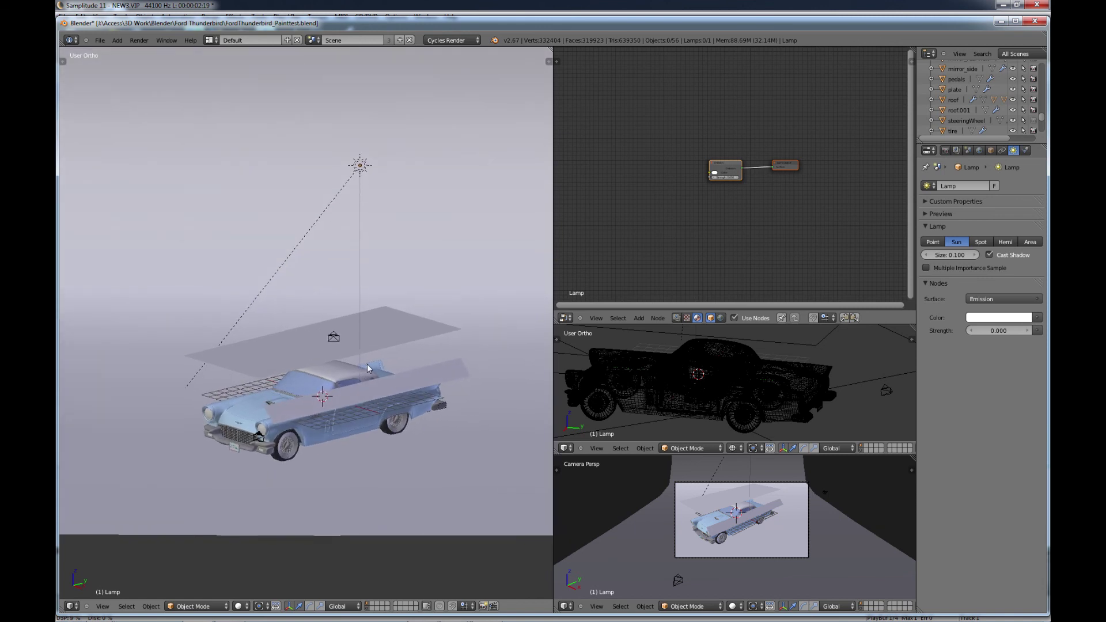